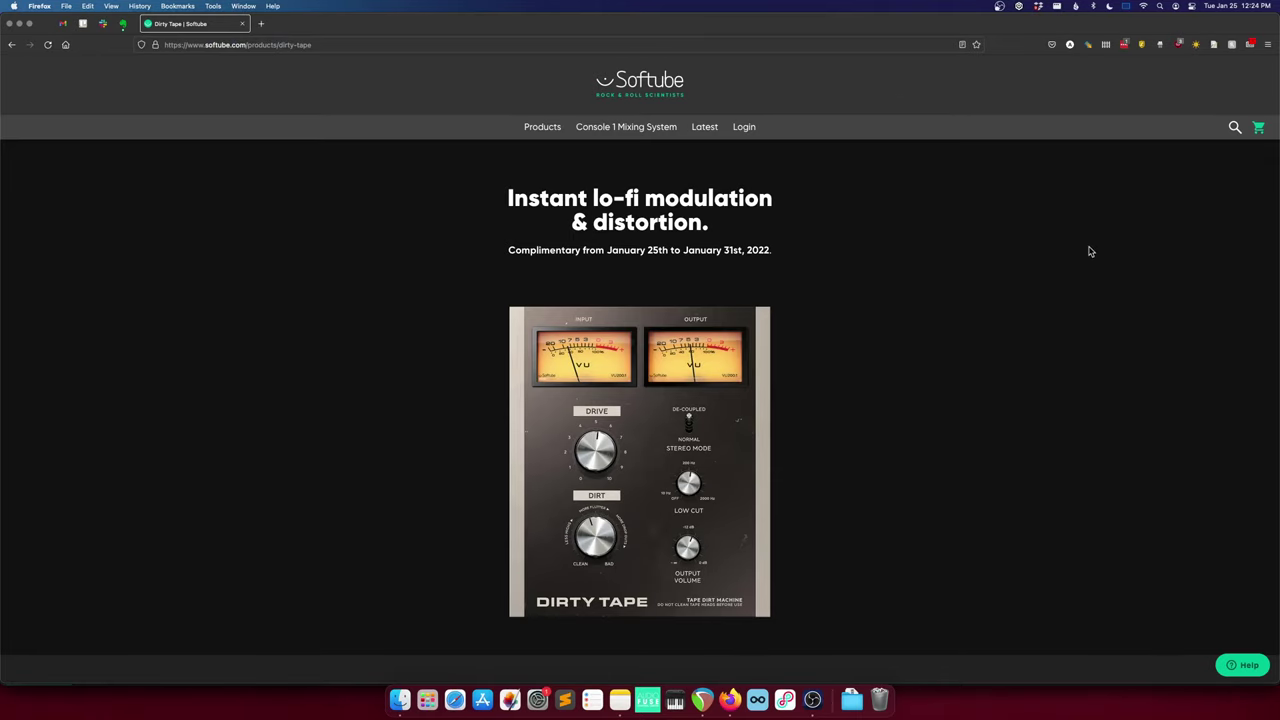
- Scroll the Dirty Tape product page down to the Have a listen player's dry and wet examples
{"action": "scroll", "coordinate": [1090, 252], "scroll_direction": "down", "scroll_amount": 5}
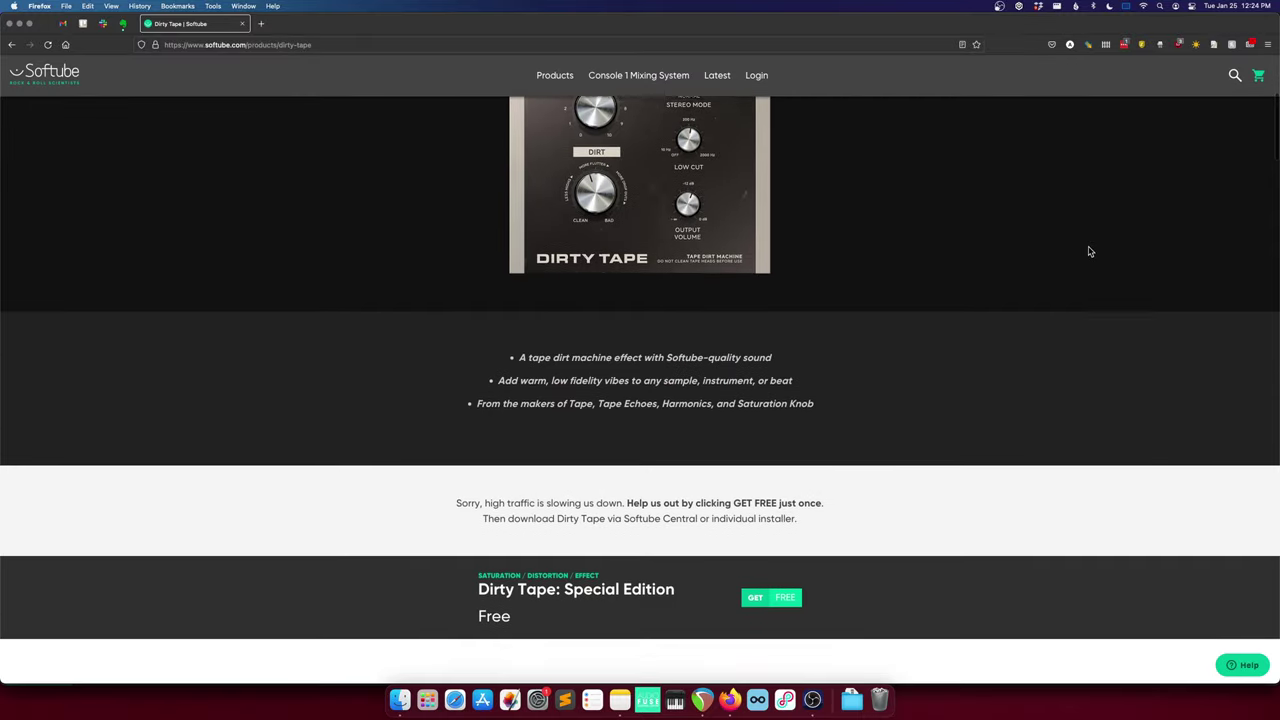
{"action": "scroll", "coordinate": [1090, 252], "scroll_direction": "down", "scroll_amount": 10}
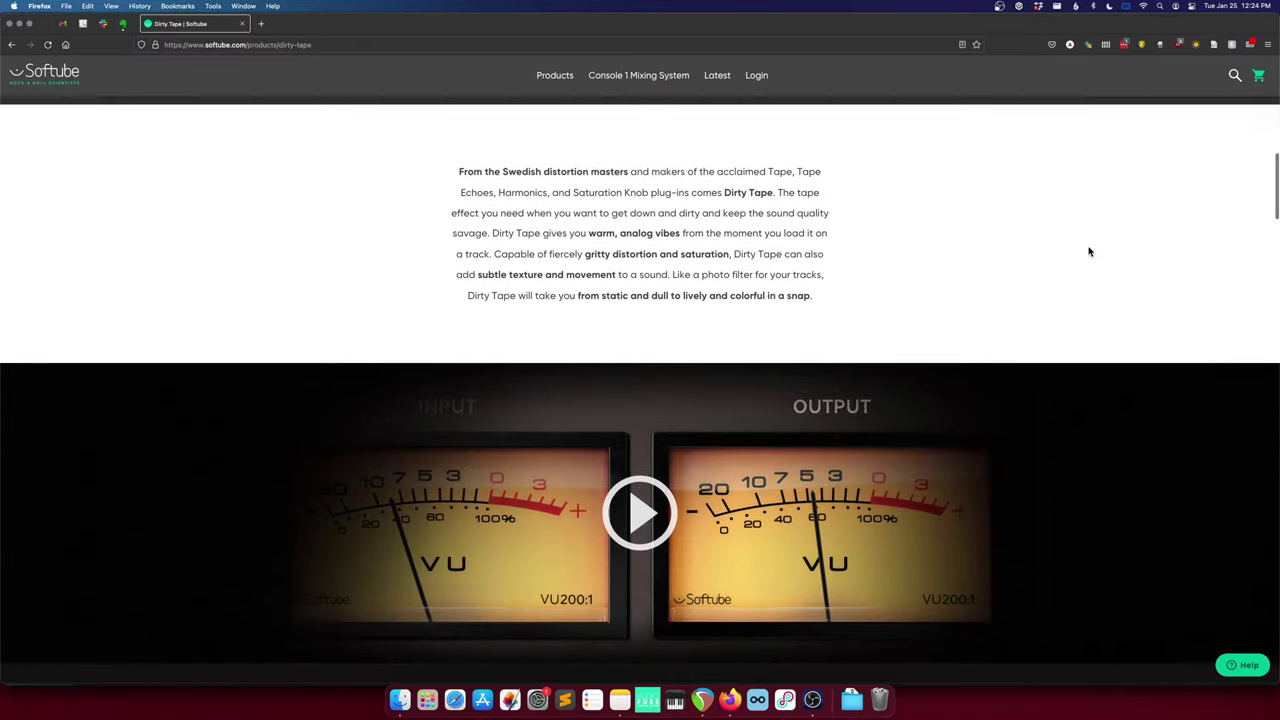
{"action": "scroll", "coordinate": [1090, 252], "scroll_direction": "down", "scroll_amount": 10}
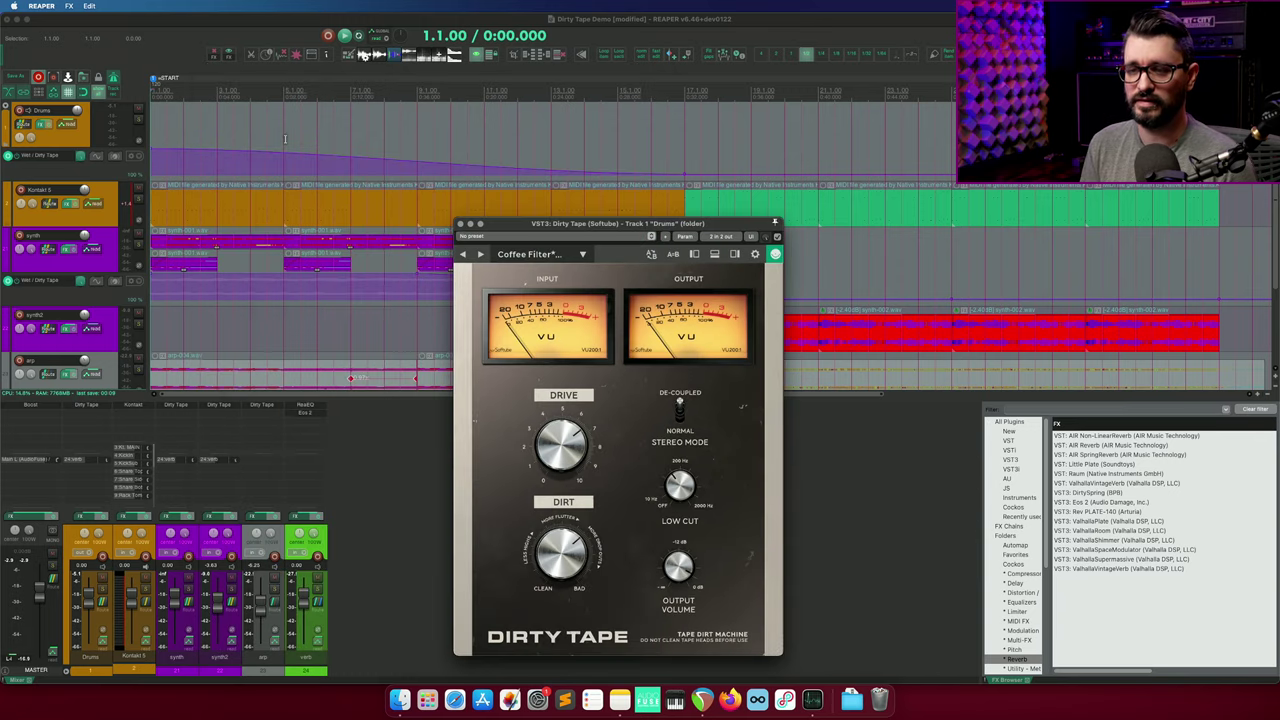
- Review the lower tracks and reposition the Drums Dirty Tape window up and to the right
{"action": "scroll", "coordinate": [284, 140], "scroll_direction": "down", "scroll_amount": 1}
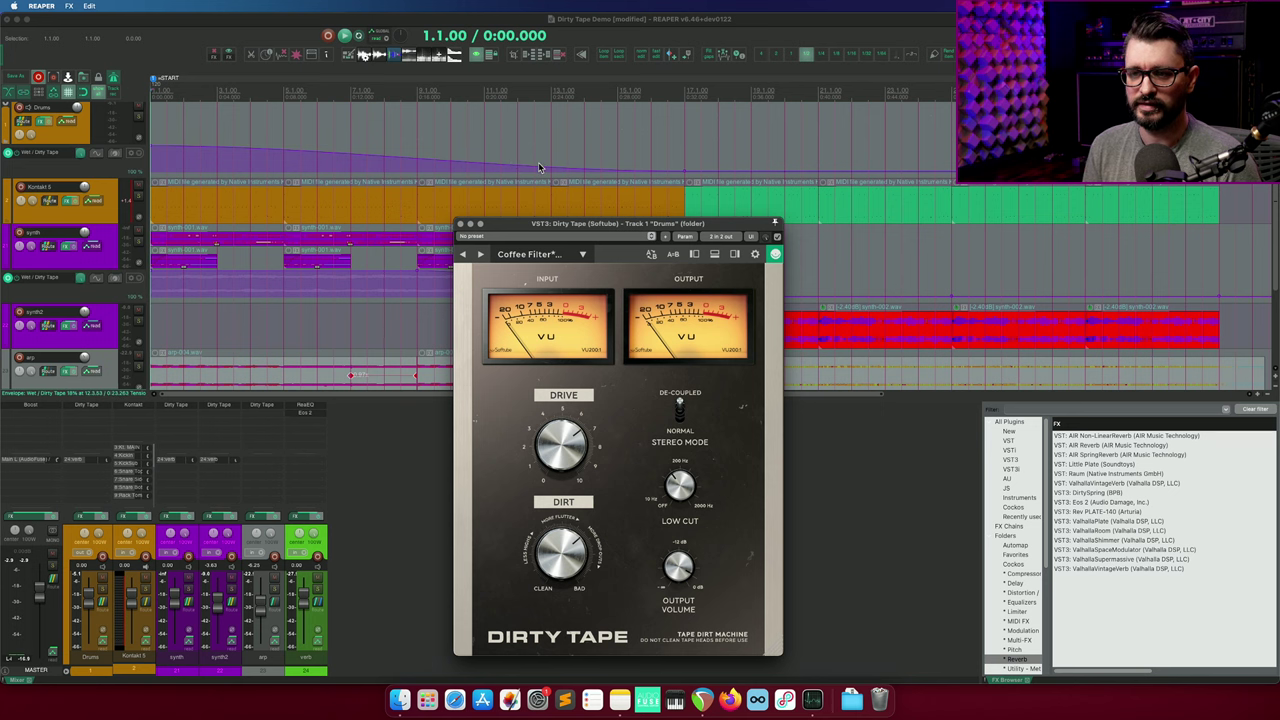
{"action": "scroll", "coordinate": [538, 162], "scroll_direction": "down", "scroll_amount": 1}
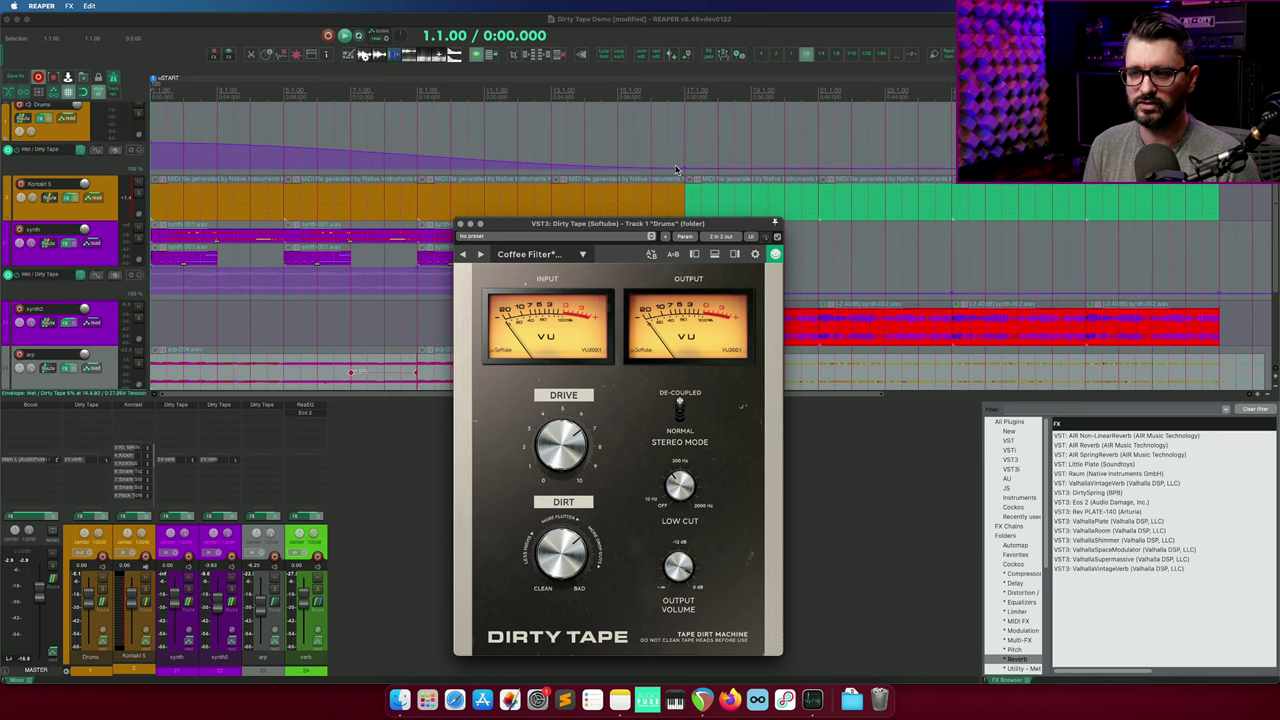
{"action": "scroll", "coordinate": [705, 166], "scroll_direction": "down", "scroll_amount": 2}
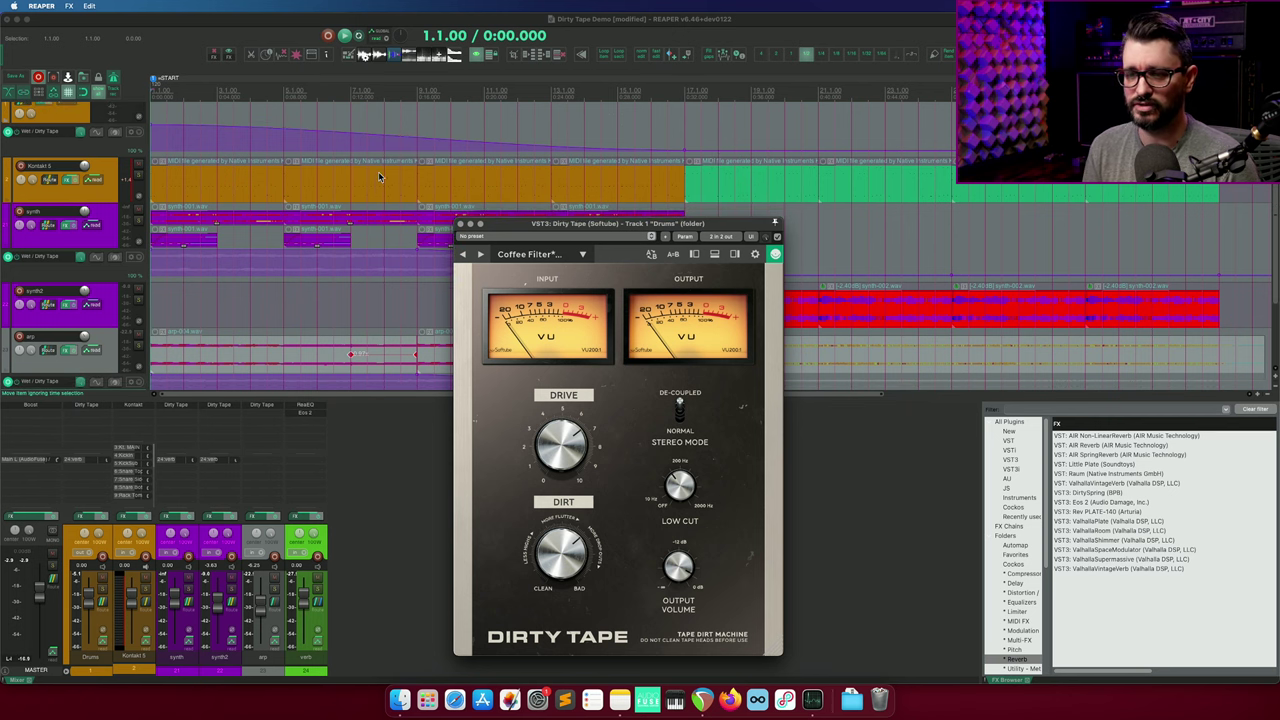
{"action": "scroll", "coordinate": [379, 177], "scroll_direction": "down", "scroll_amount": 5}
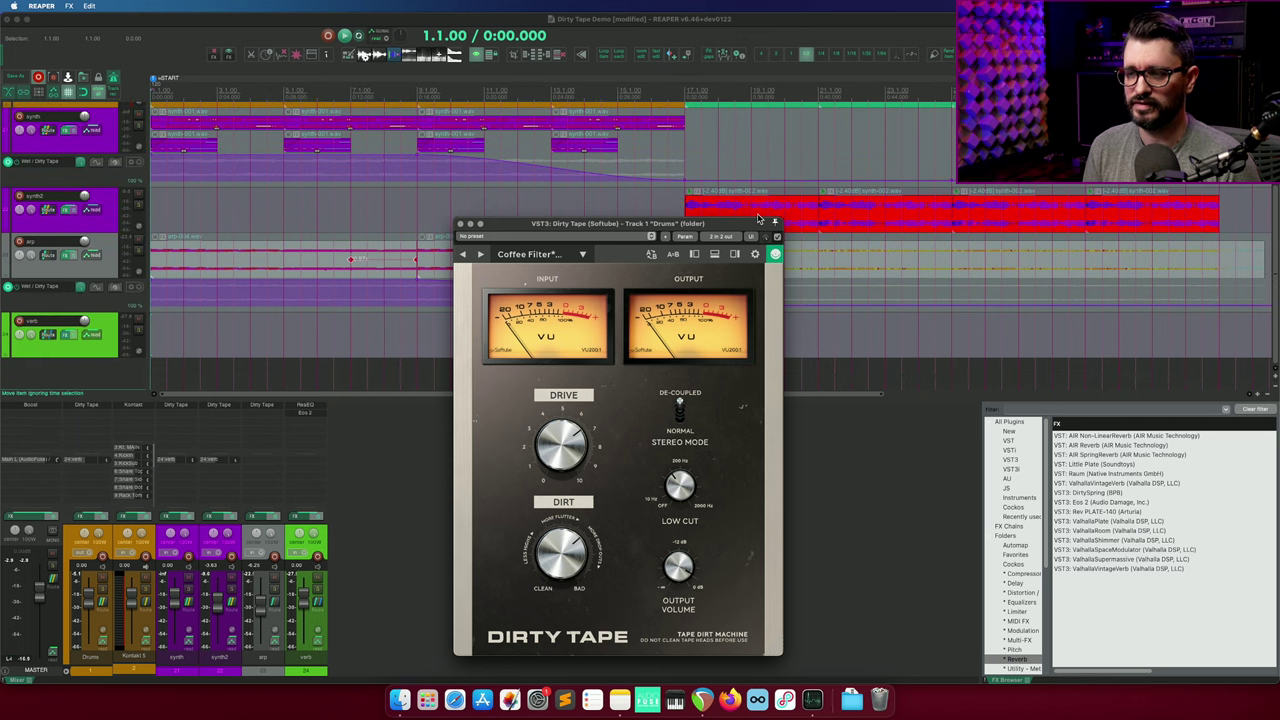
{"action": "left_click_drag", "start_coordinate": [702, 228], "coordinate": [634, 290]}
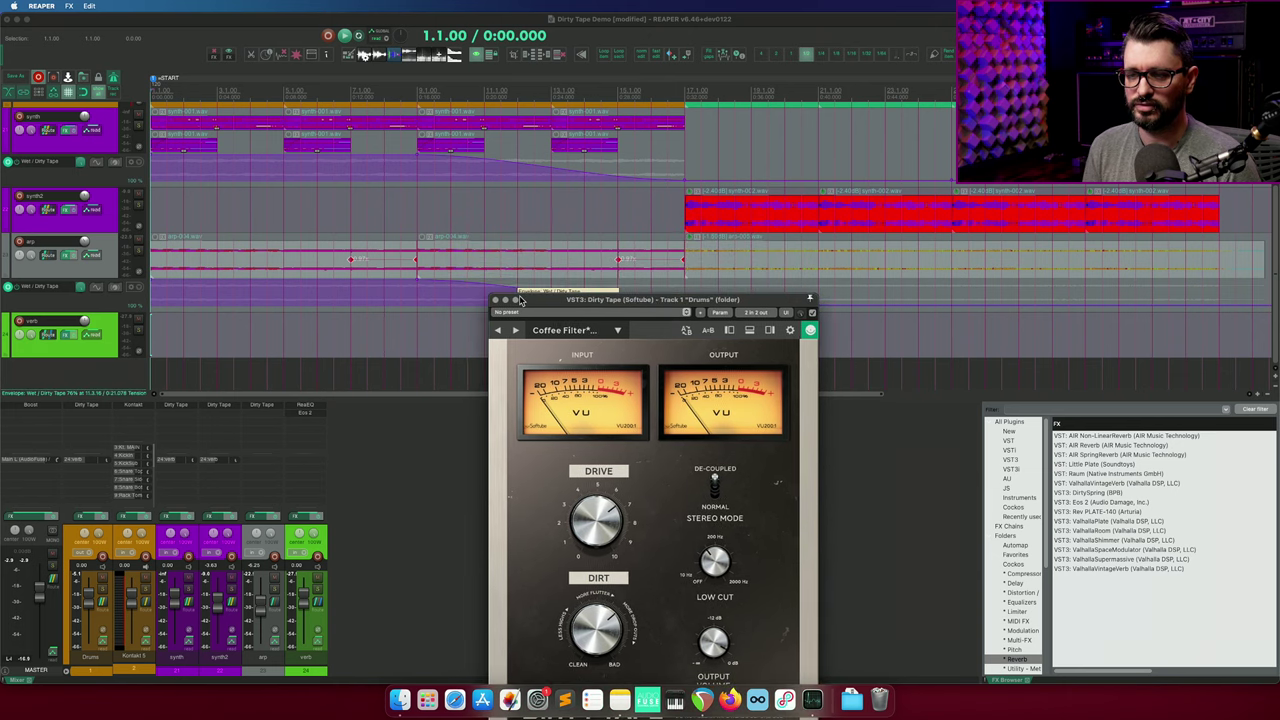
{"action": "scroll", "coordinate": [493, 181], "scroll_direction": "up", "scroll_amount": 5}
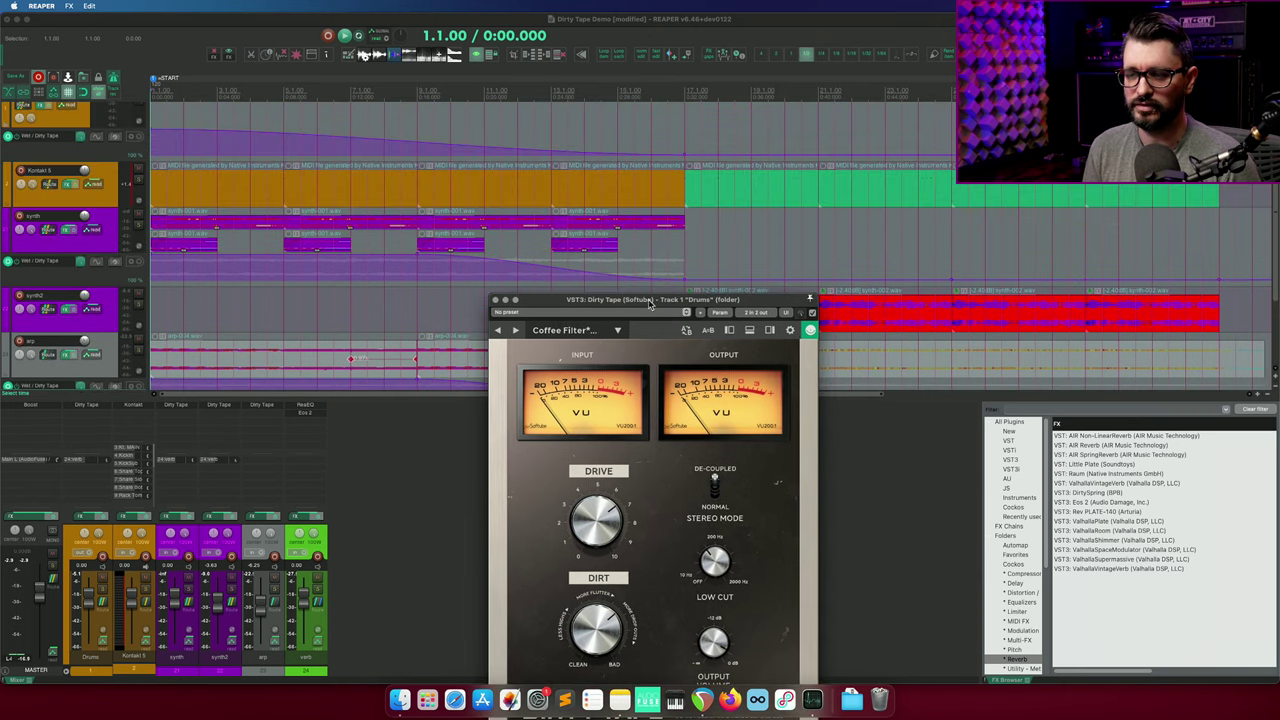
{"action": "left_click_drag", "start_coordinate": [652, 300], "coordinate": [731, 90]}
- Start project playback and open the Dirty Tape plugin on the synth2 track
{"action": "key", "text": "space"}
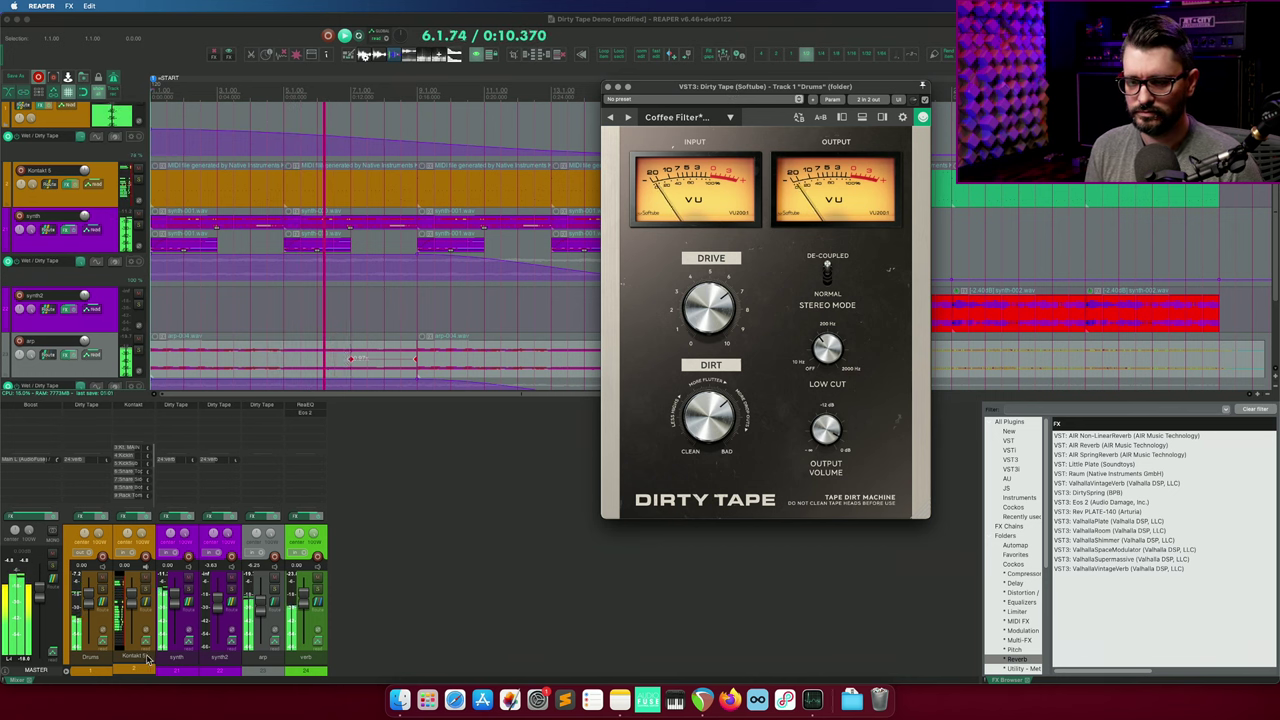
{"action": "left_click", "coordinate": [170, 630]}
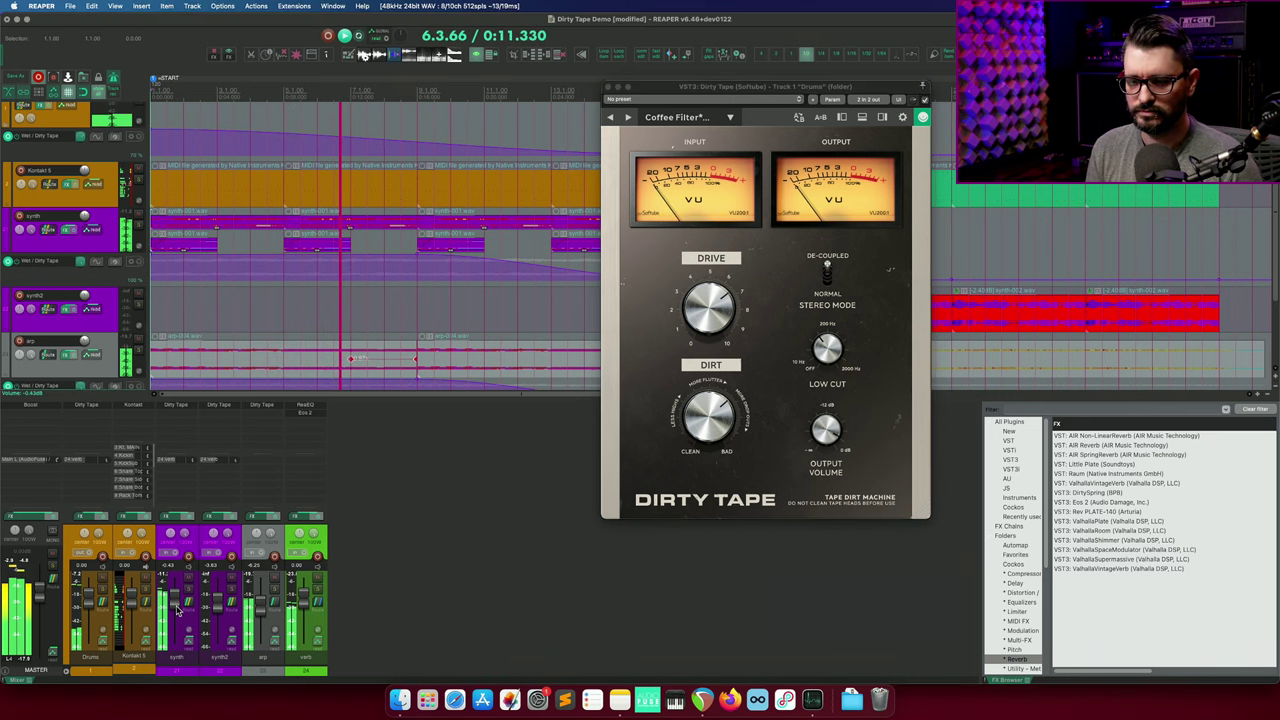
{"action": "left_click", "coordinate": [227, 407]}
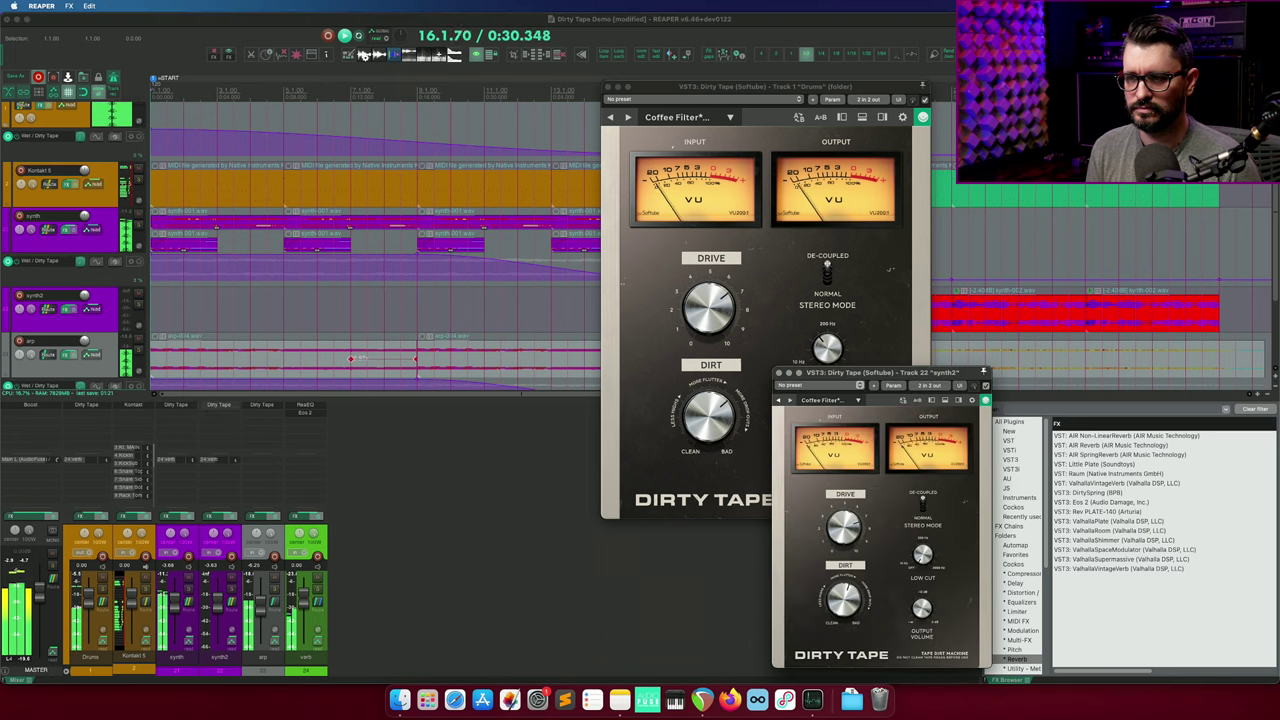
- Move synth2's plugin window to the upper left, enlarge it, and close the Drums Dirty Tape window
{"action": "left_click_drag", "start_coordinate": [912, 377], "coordinate": [480, 104]}
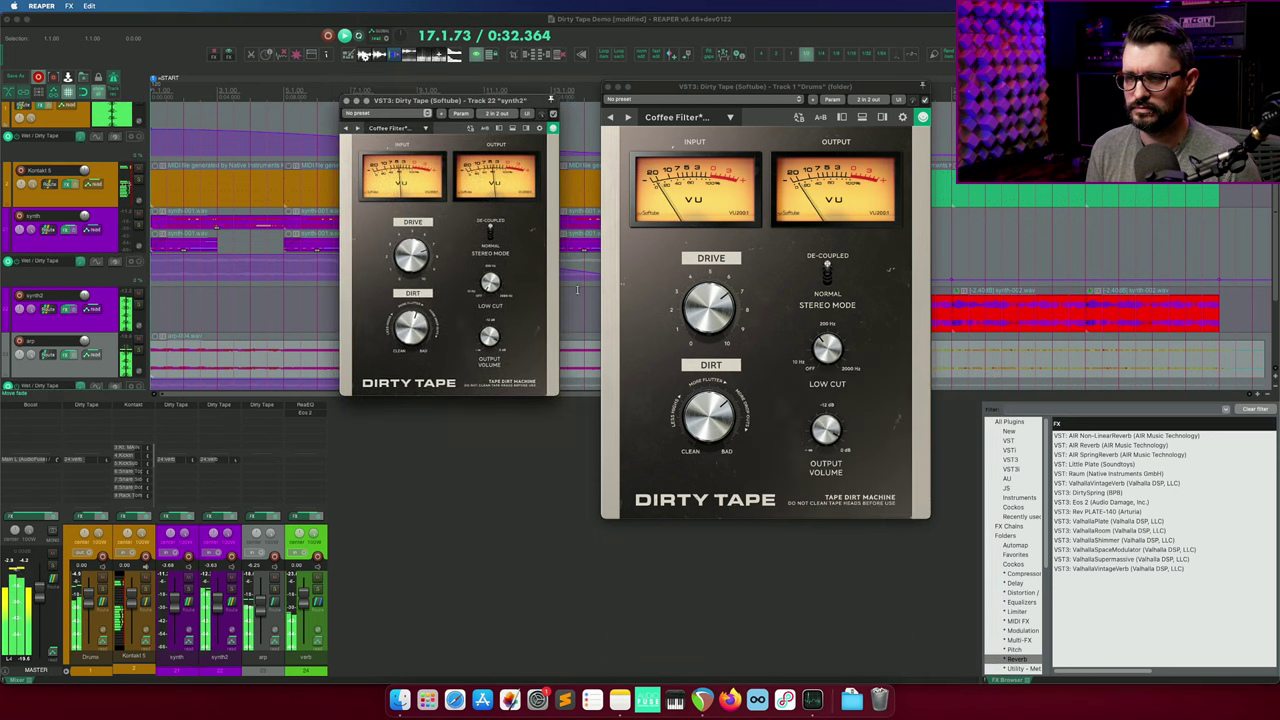
{"action": "left_click_drag", "start_coordinate": [551, 389], "coordinate": [641, 494]}
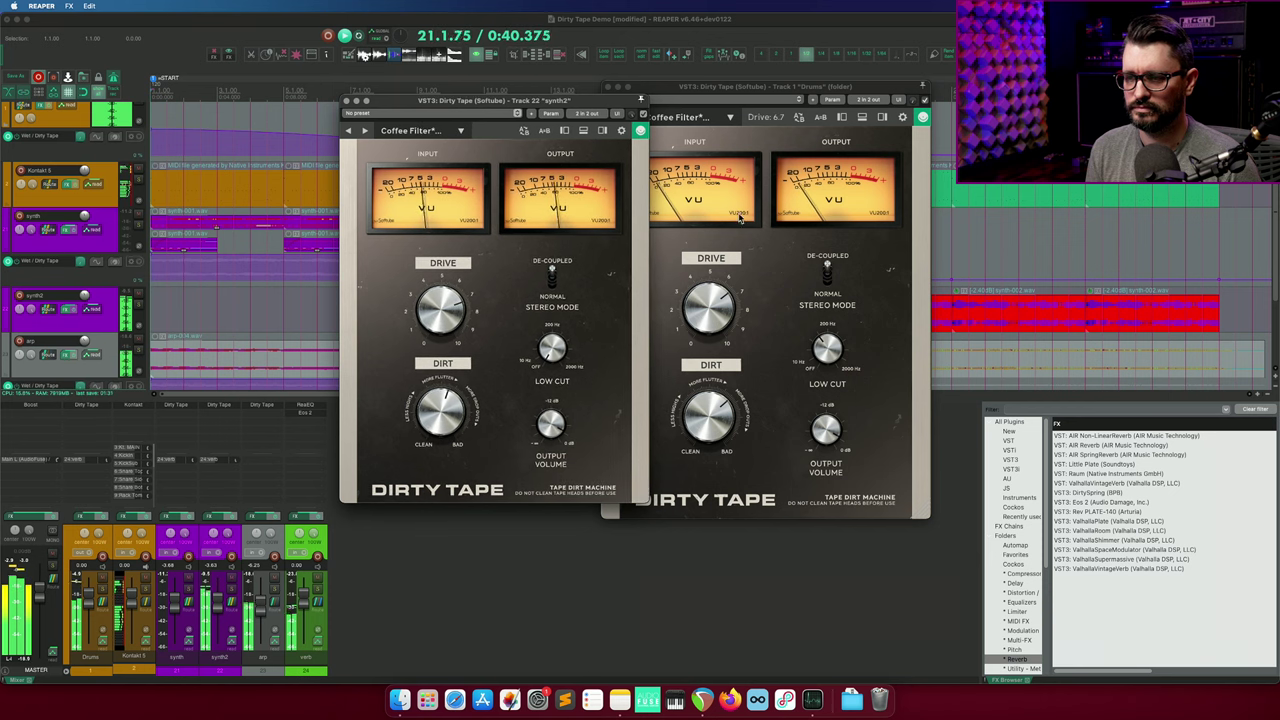
{"action": "left_click_drag", "start_coordinate": [690, 82], "coordinate": [590, 121]}
{"action": "left_click", "coordinate": [651, 107]}
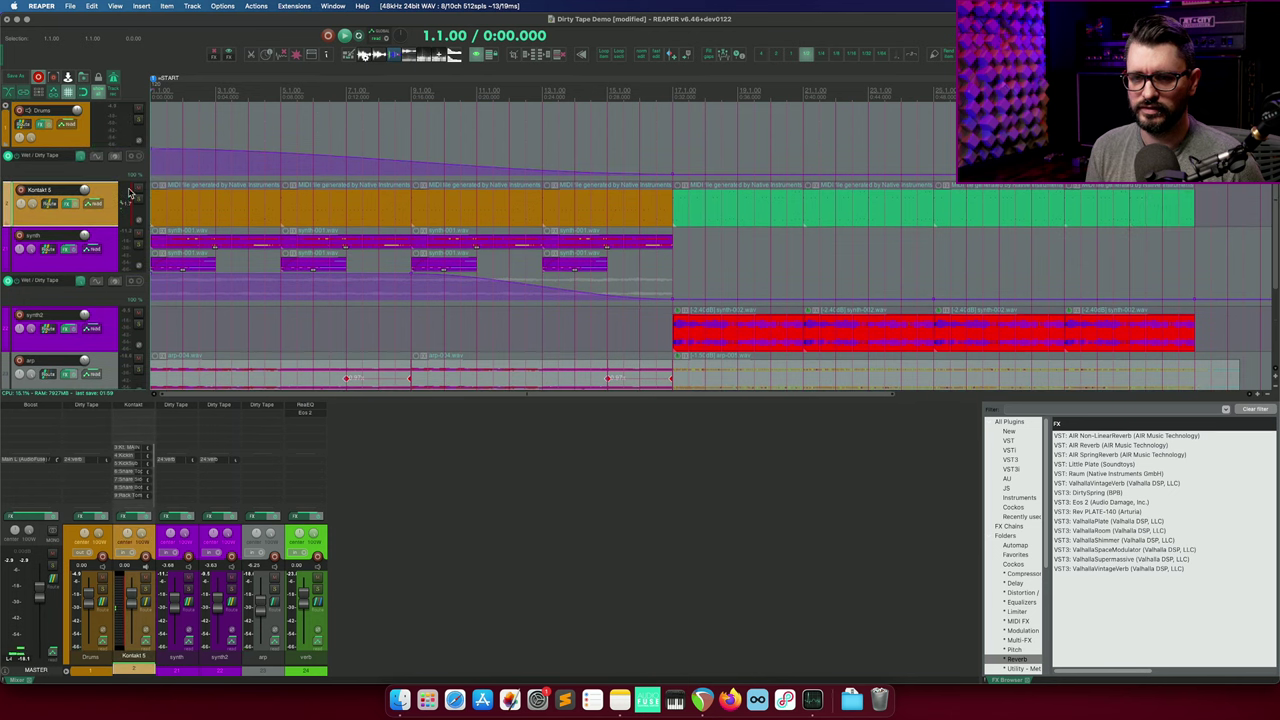
- Deselect items and the wet envelope lane, then play with the Drums Dirty Tape window open and bypassed
{"action": "left_click", "coordinate": [135, 120]}
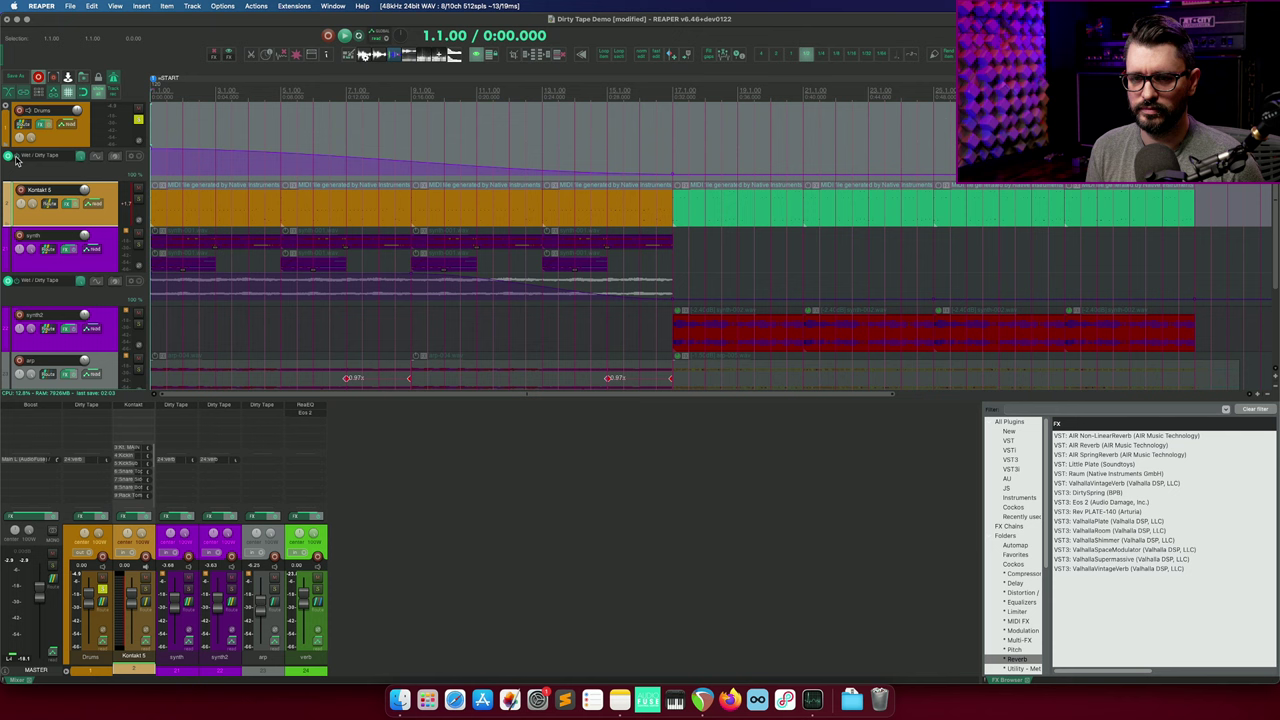
{"action": "left_click", "coordinate": [52, 178]}
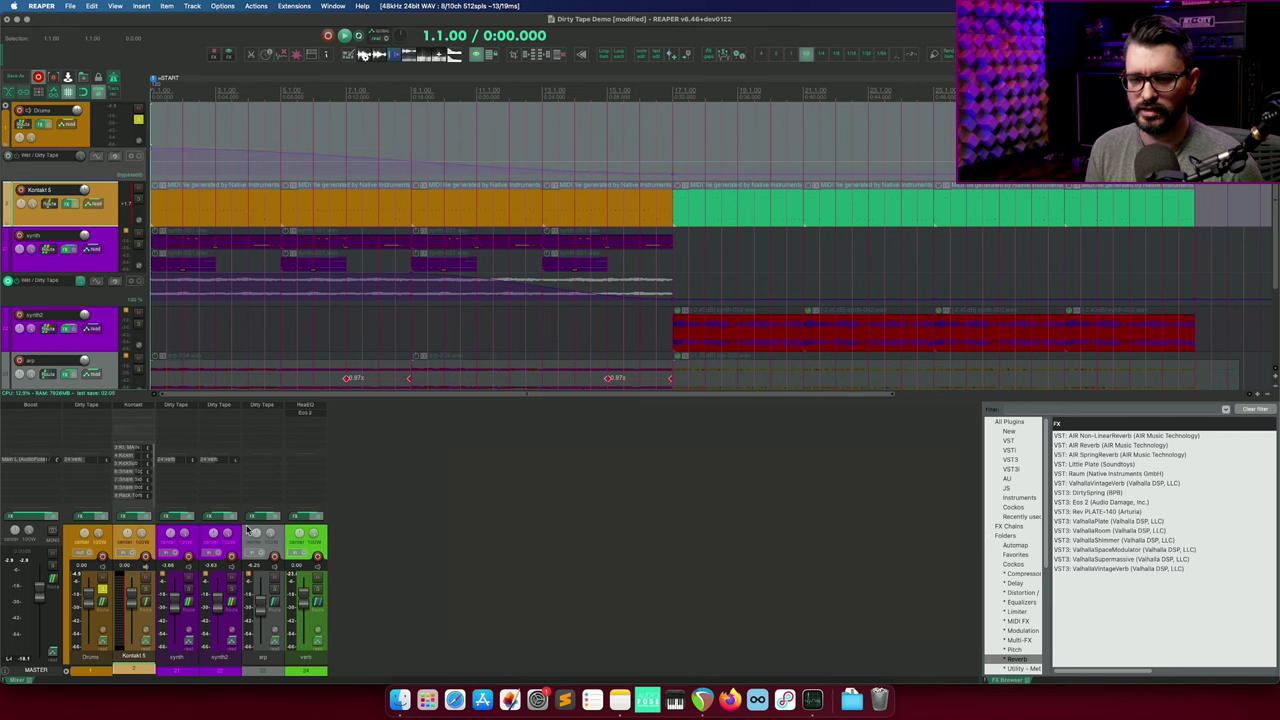
{"action": "left_click", "coordinate": [92, 406]}
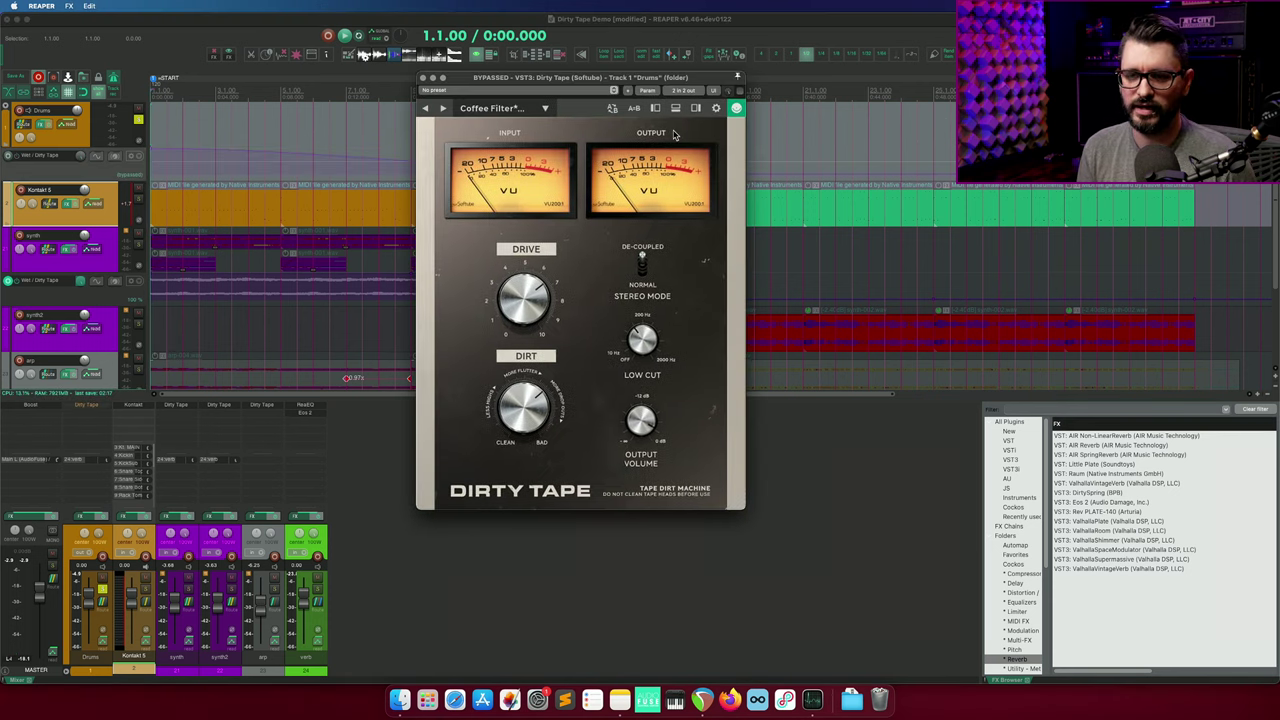
{"action": "key", "text": "space"}
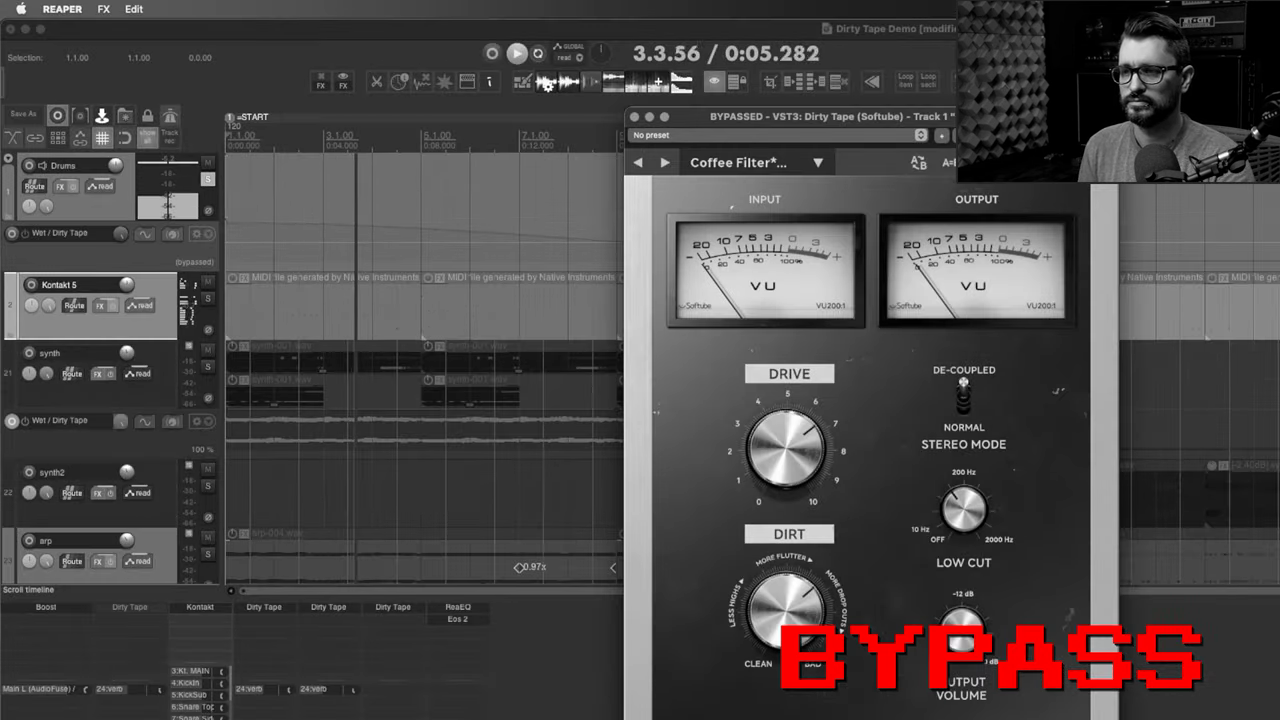
{"action": "left_click_drag", "start_coordinate": [967, 115], "coordinate": [813, 55]}
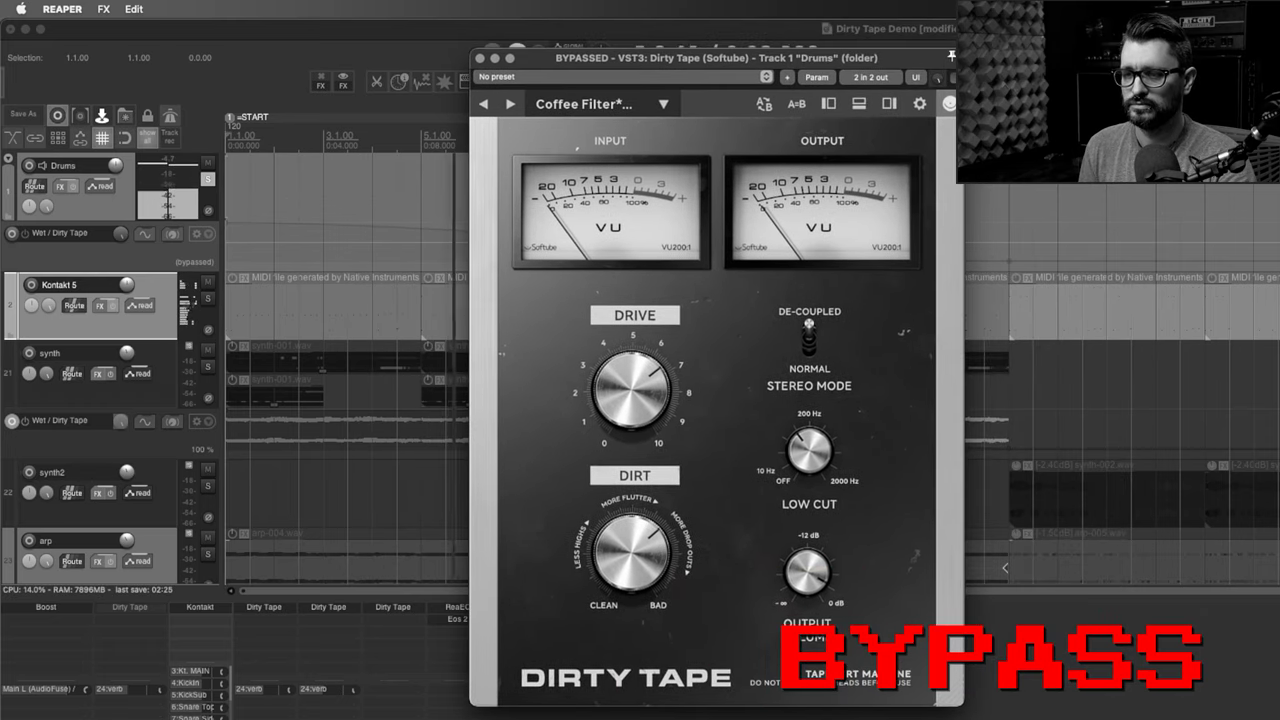
{"action": "mouse_move", "coordinate": [633, 378]}
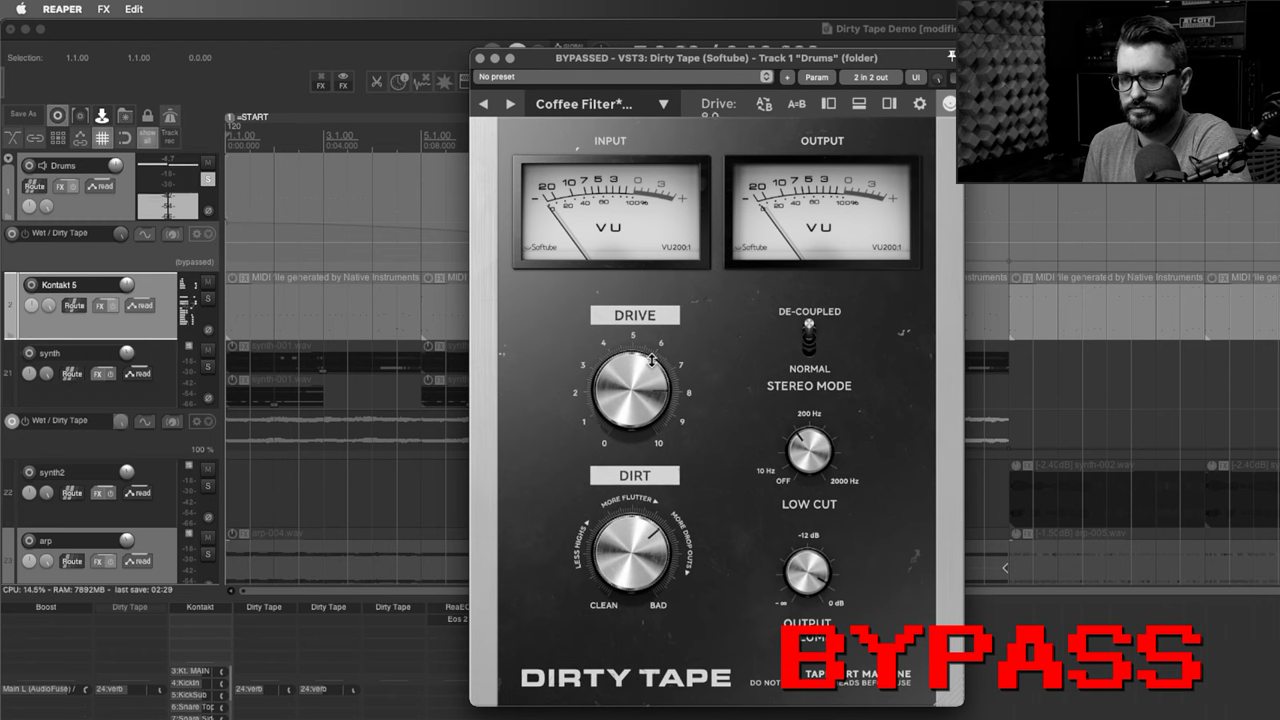
- Re-enable the Drums Dirty Tape and turn Drive all the way down to 0
{"action": "key", "text": "b"}
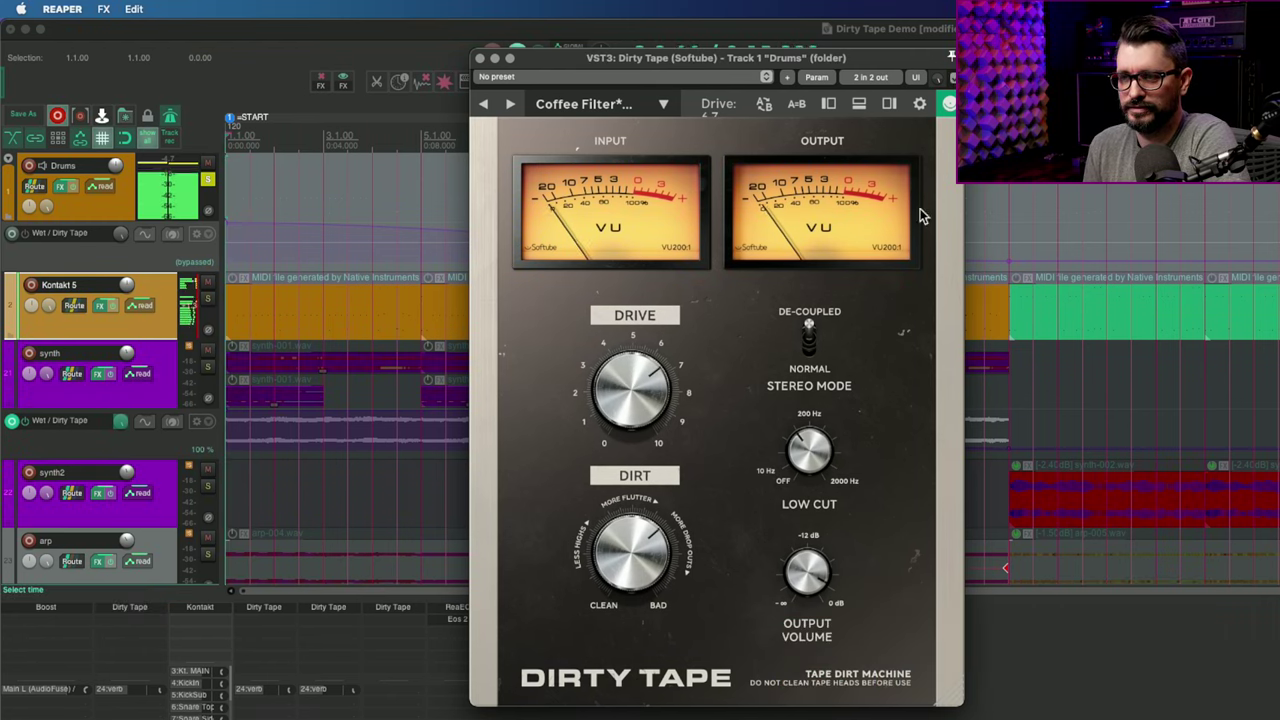
{"action": "left_click_drag", "start_coordinate": [630, 378], "coordinate": [630, 388]}
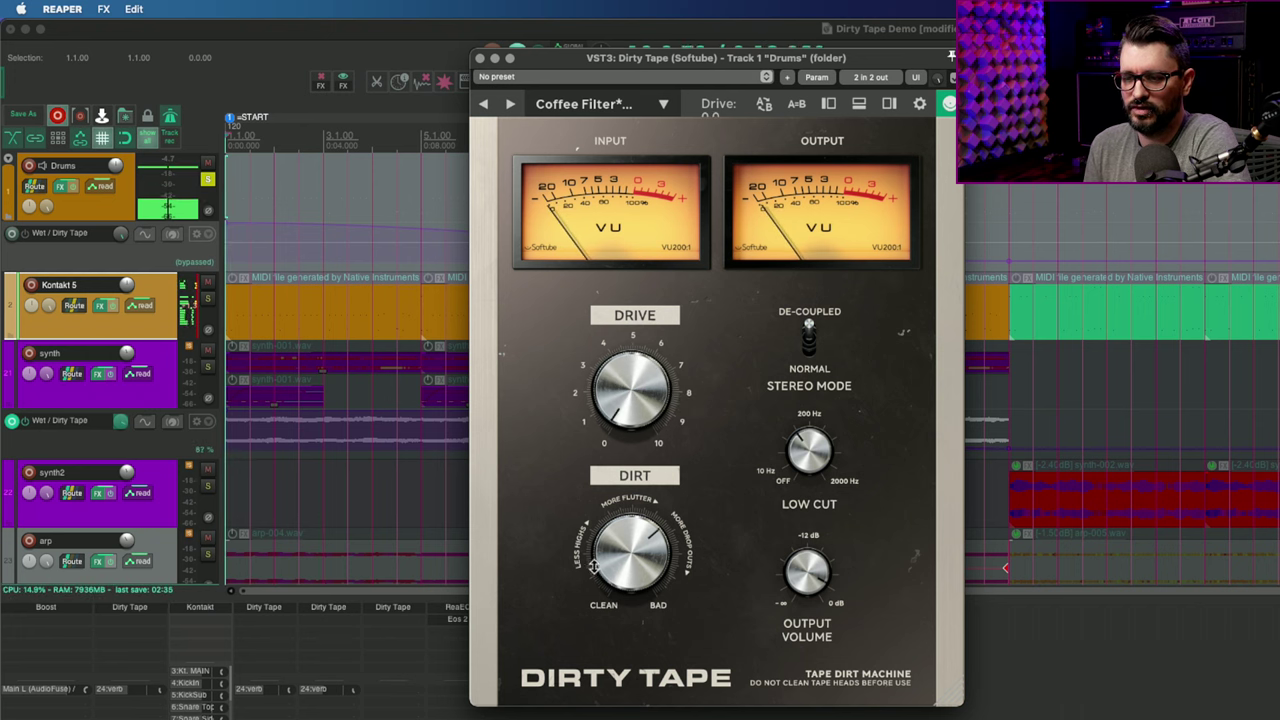
{"action": "left_click_drag", "start_coordinate": [630, 390], "coordinate": [628, 567]}
{"action": "left_click", "coordinate": [628, 567]}
{"action": "left_click", "coordinate": [793, 447]}
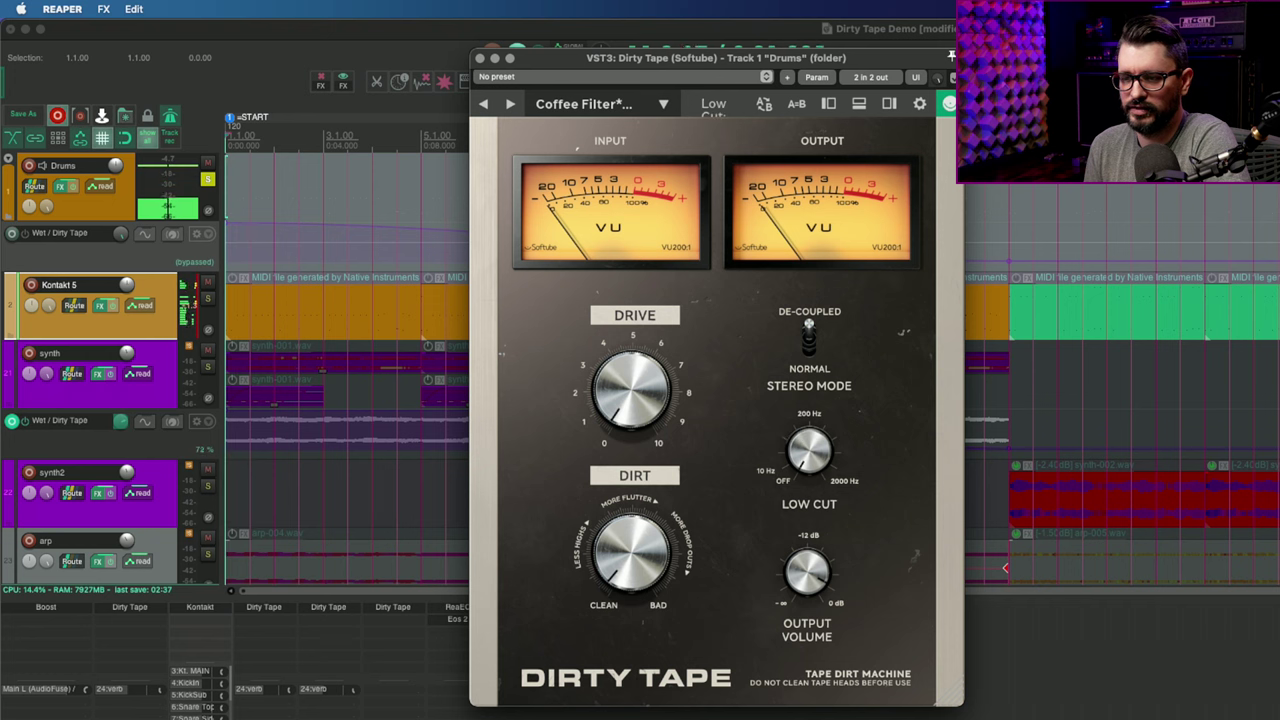
{"action": "left_click", "coordinate": [783, 607]}
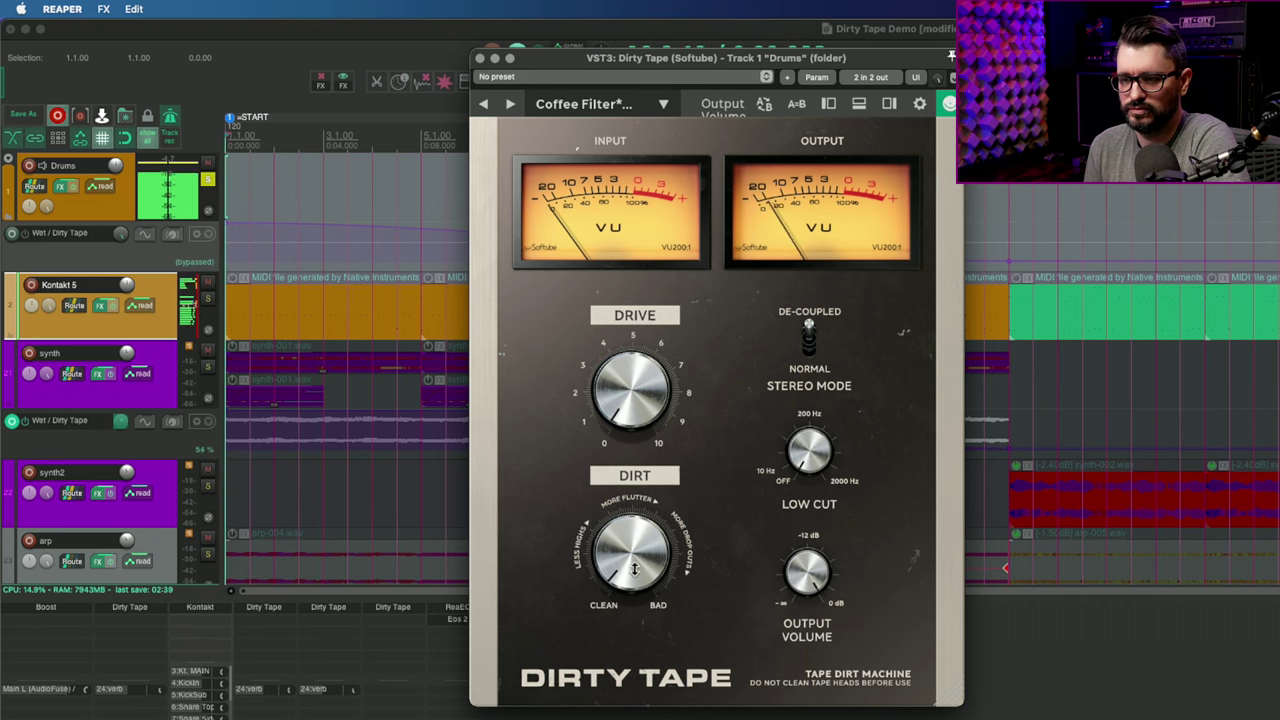
- Set Dirt to Clean at 0.0, then toggle bypass on and off to compare
{"action": "left_click", "coordinate": [620, 605]}
{"action": "left_click", "coordinate": [620, 605]}
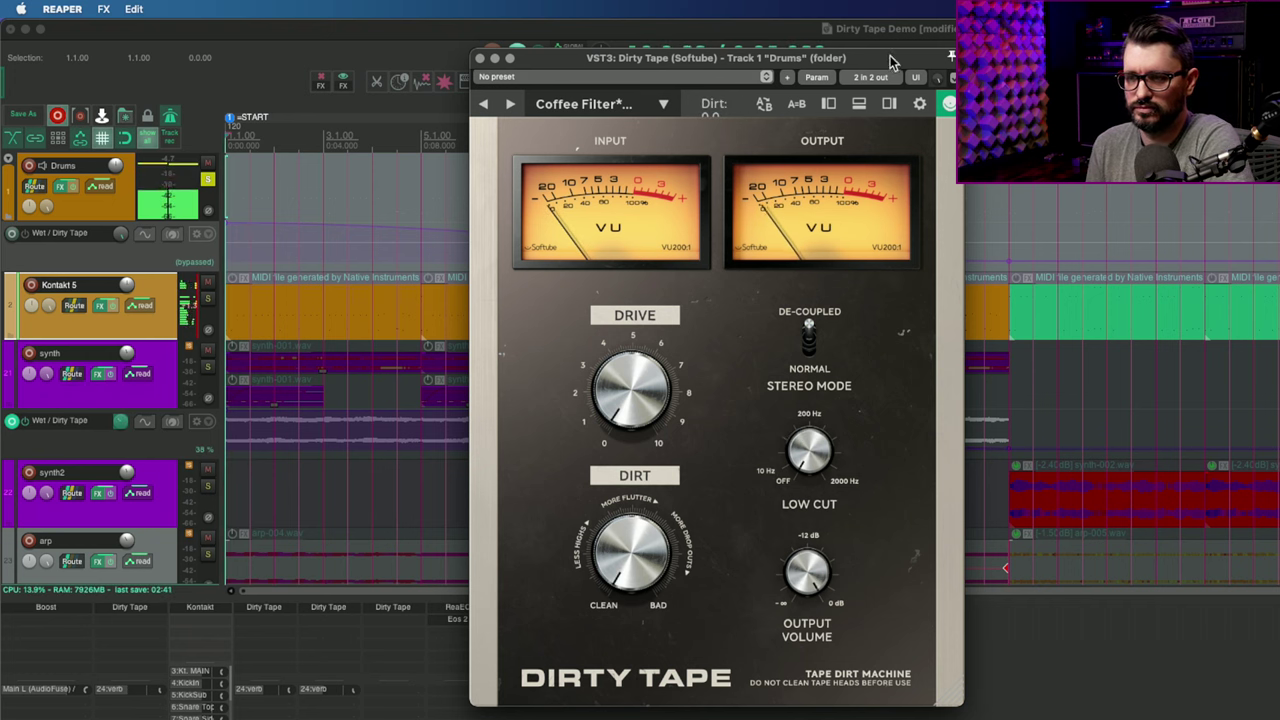
{"action": "key", "text": "b"}
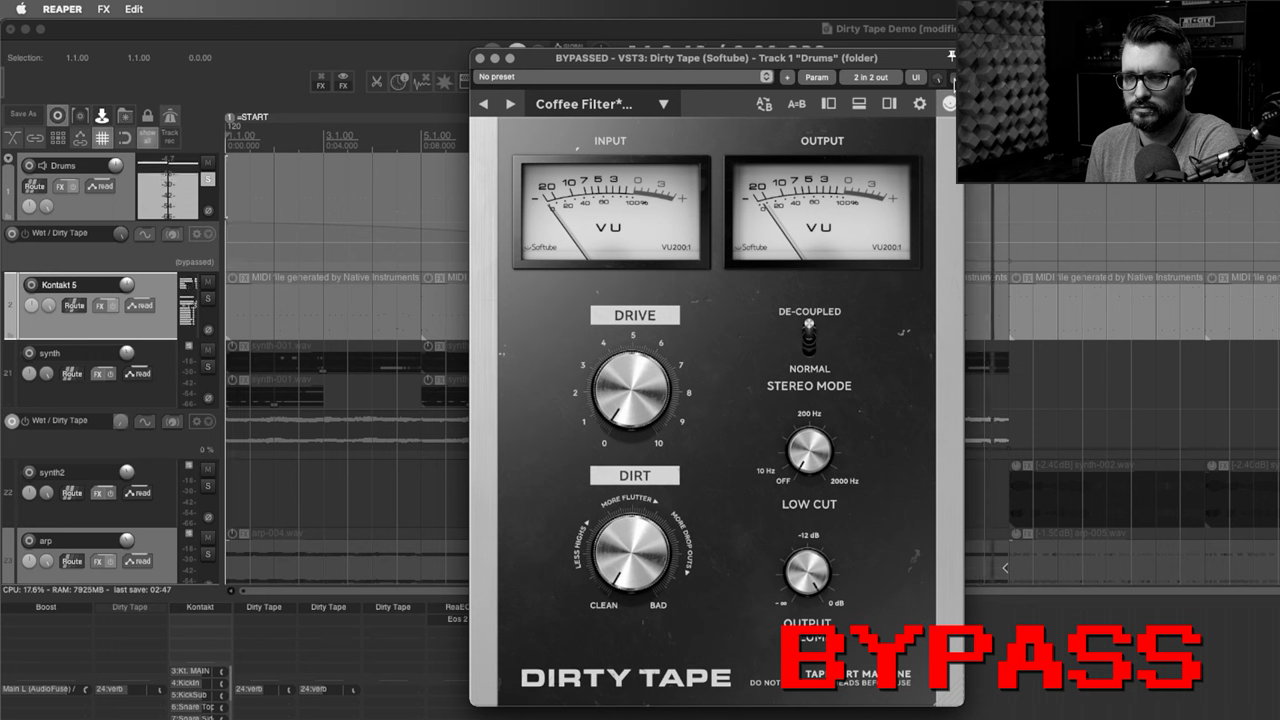
{"action": "key", "text": "b"}
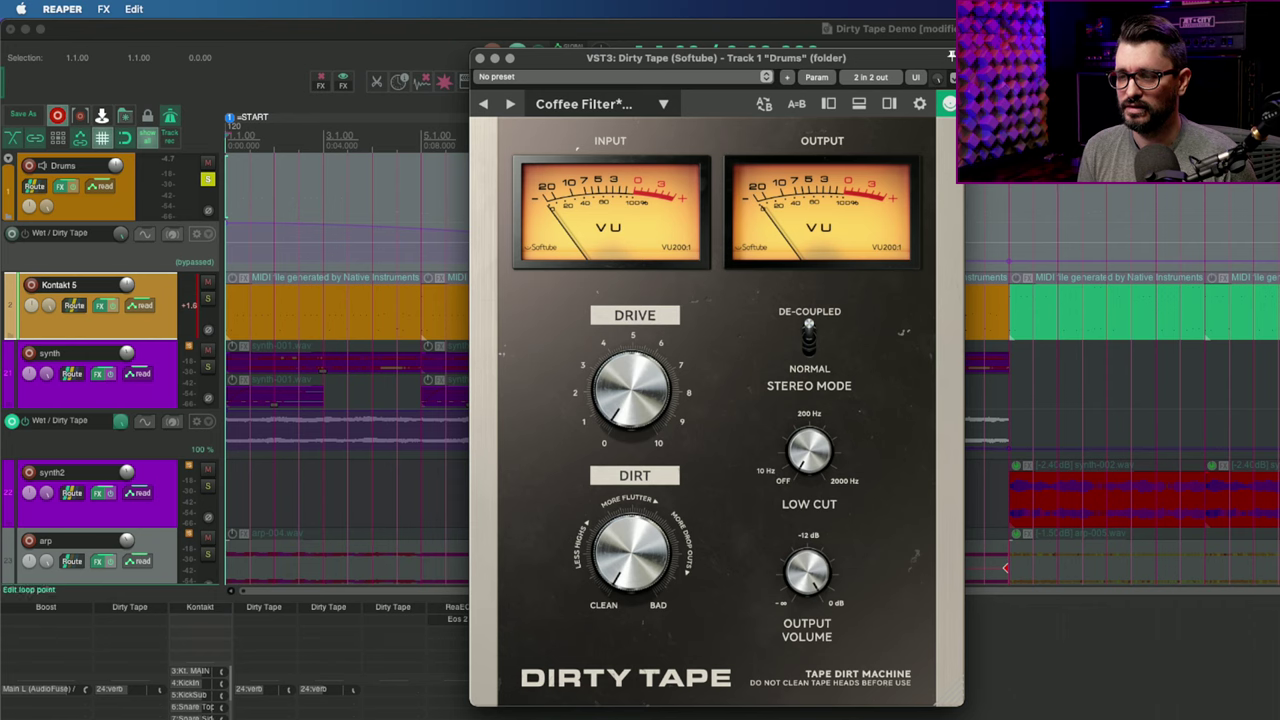
- Settle Drive at about 5 after trying 8.5, testing Dirt at halfway and small amounts
{"action": "left_click_drag", "start_coordinate": [625, 400], "coordinate": [627, 203]}
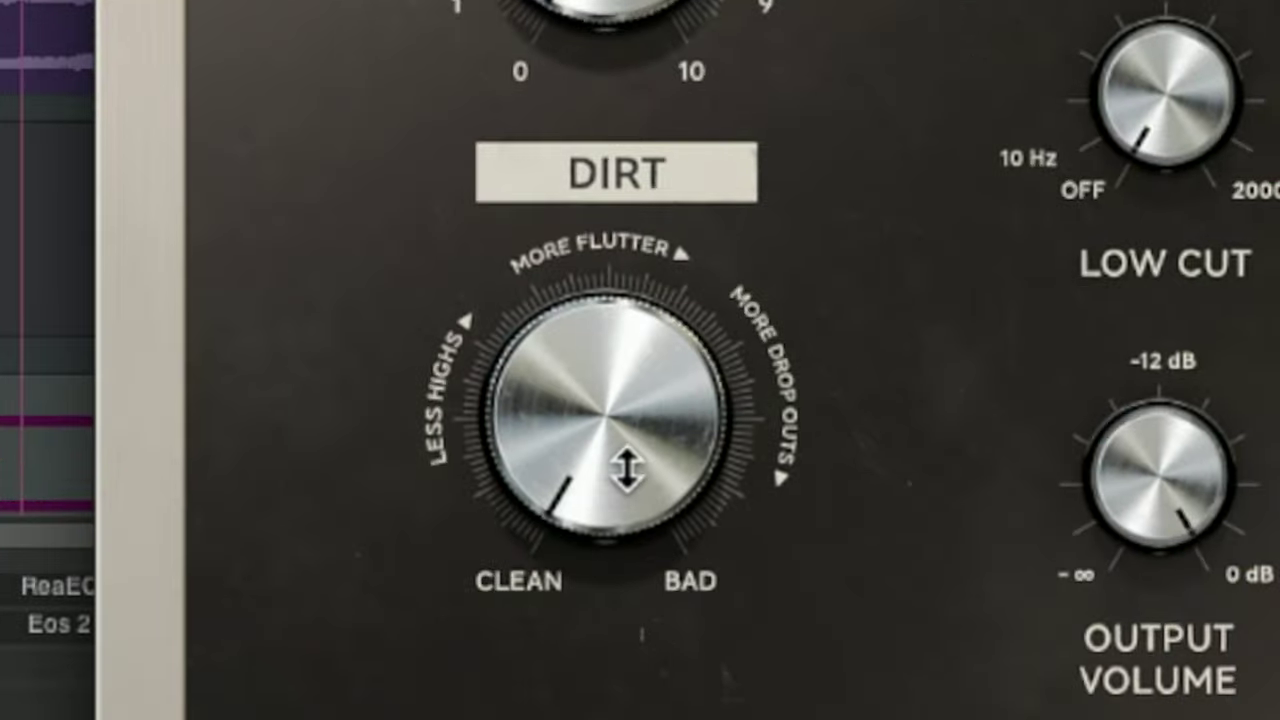
{"action": "left_click_drag", "start_coordinate": [571, 337], "coordinate": [571, 190]}
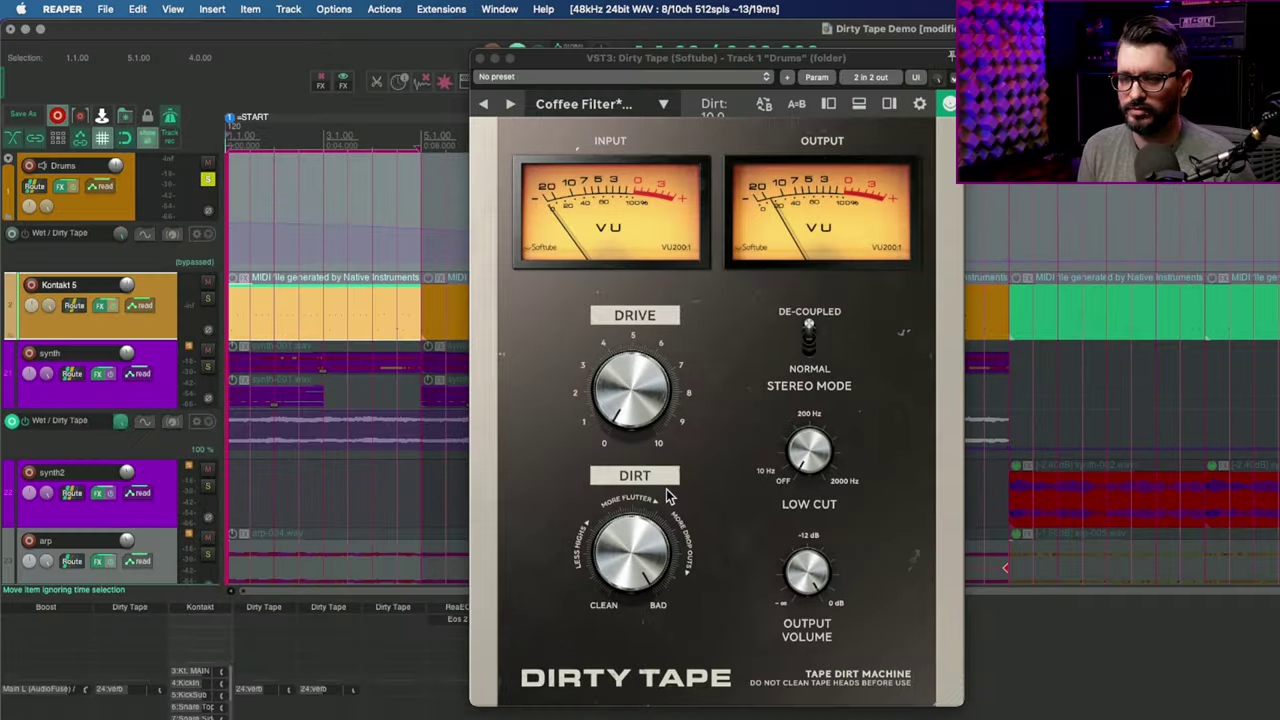
{"action": "left_click_drag", "start_coordinate": [712, 253], "coordinate": [712, 400]}
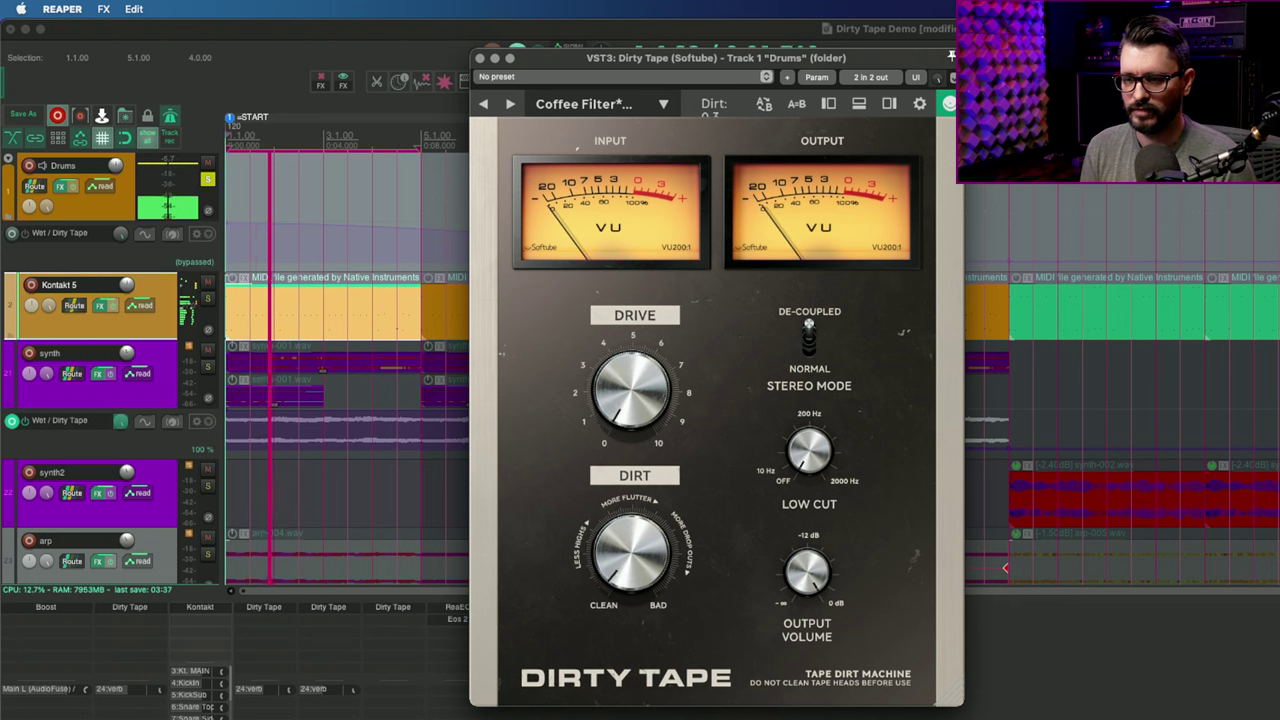
{"action": "left_click_drag", "start_coordinate": [637, 425], "coordinate": [655, 347]}
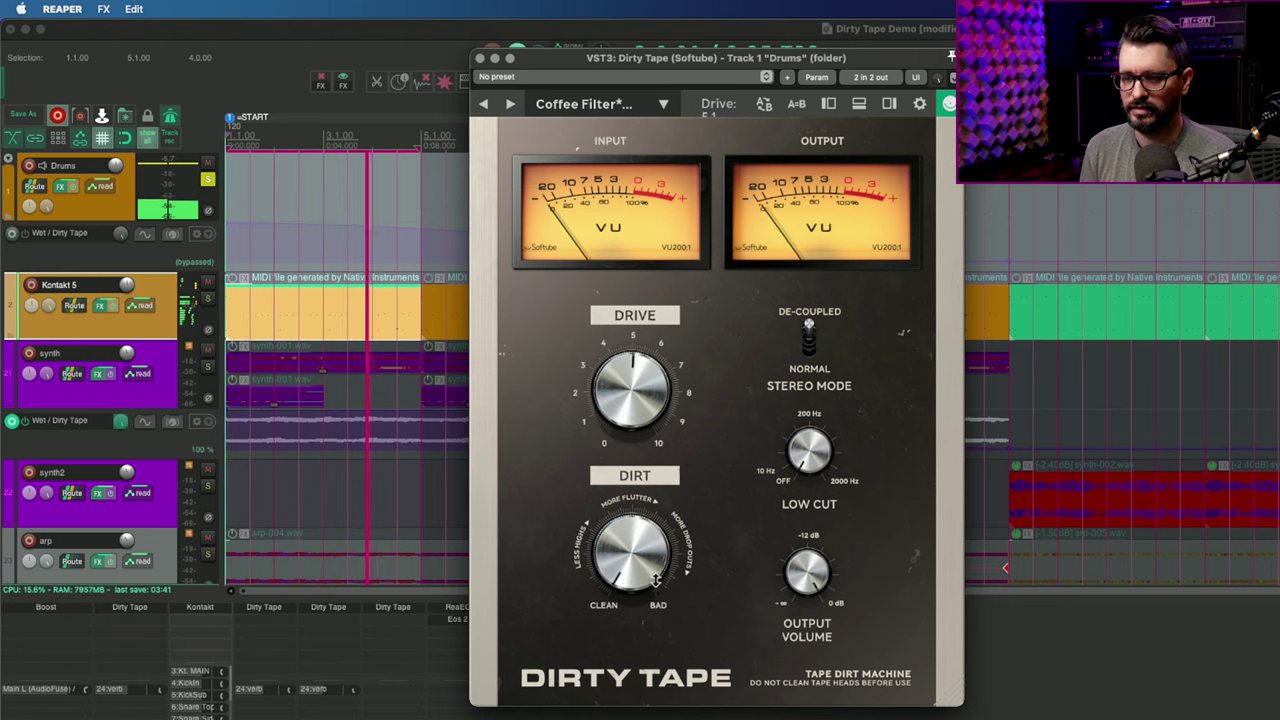
{"action": "left_click_drag", "start_coordinate": [619, 560], "coordinate": [632, 428]}
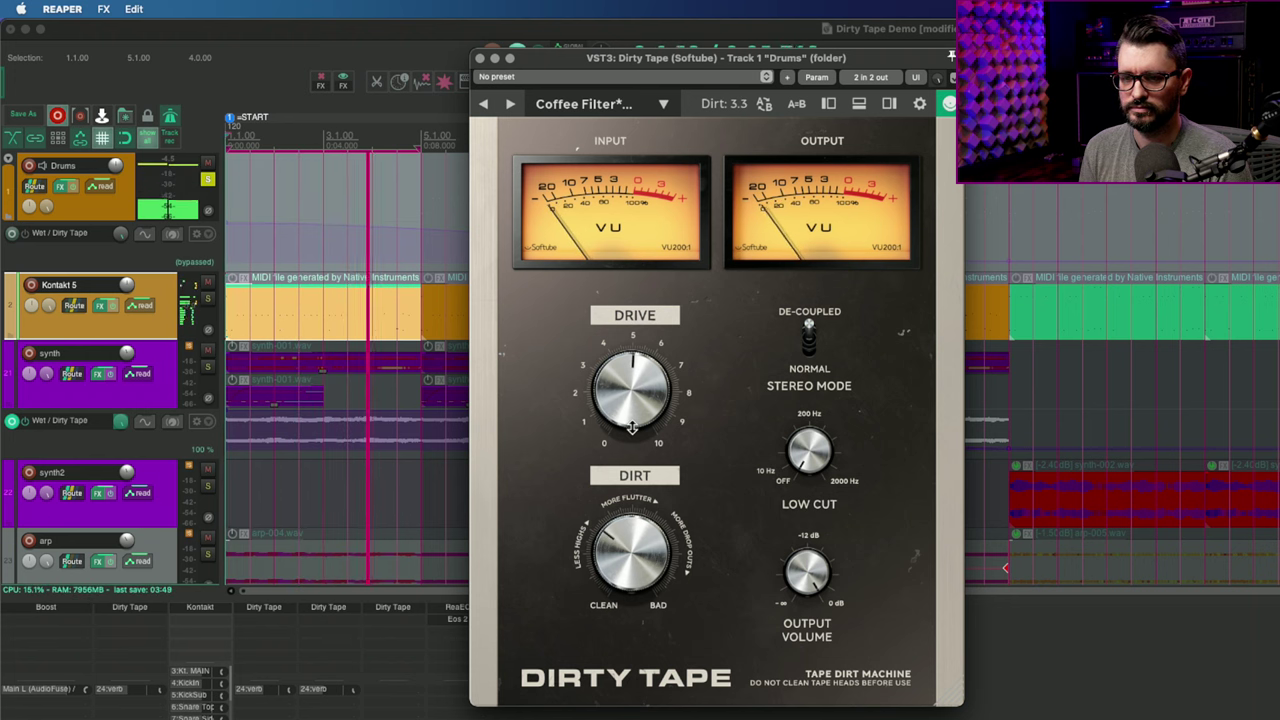
- Sweep Dirt up to 6 and 10.0, back to about 4.9, then down to 0.0
{"action": "left_click_drag", "start_coordinate": [643, 563], "coordinate": [644, 443]}
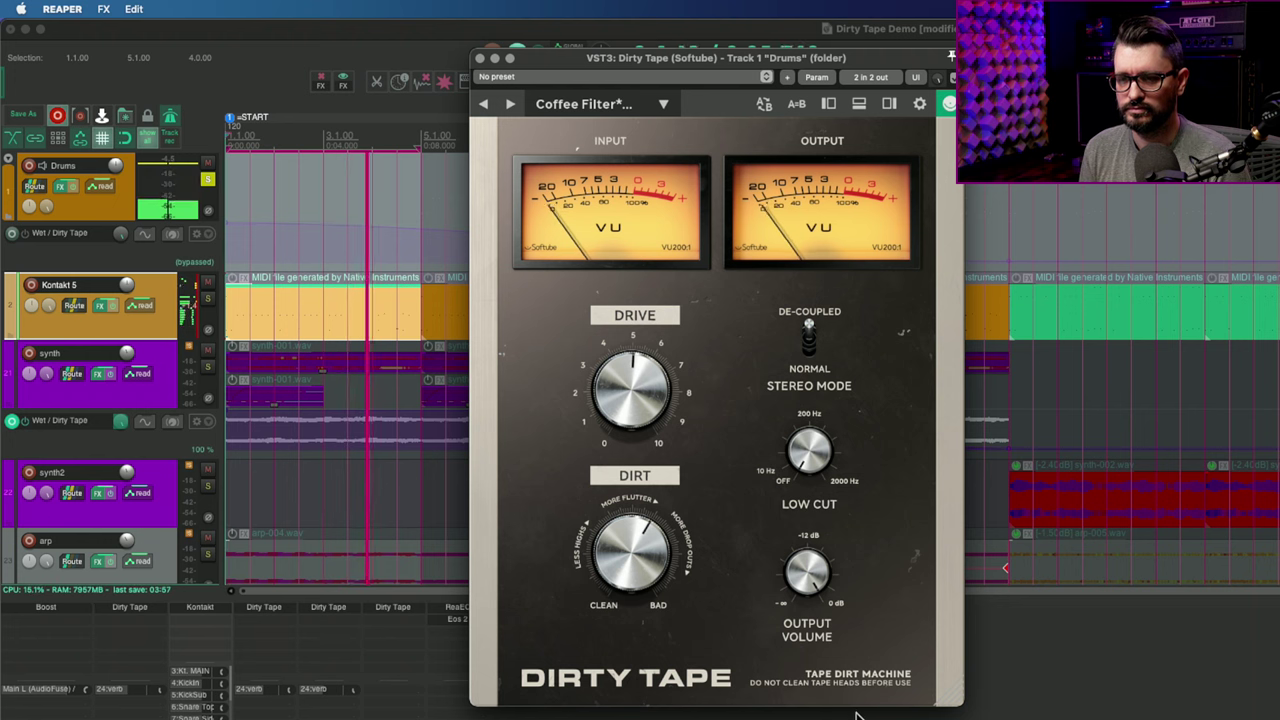
{"action": "left_click_drag", "start_coordinate": [632, 560], "coordinate": [632, 402]}
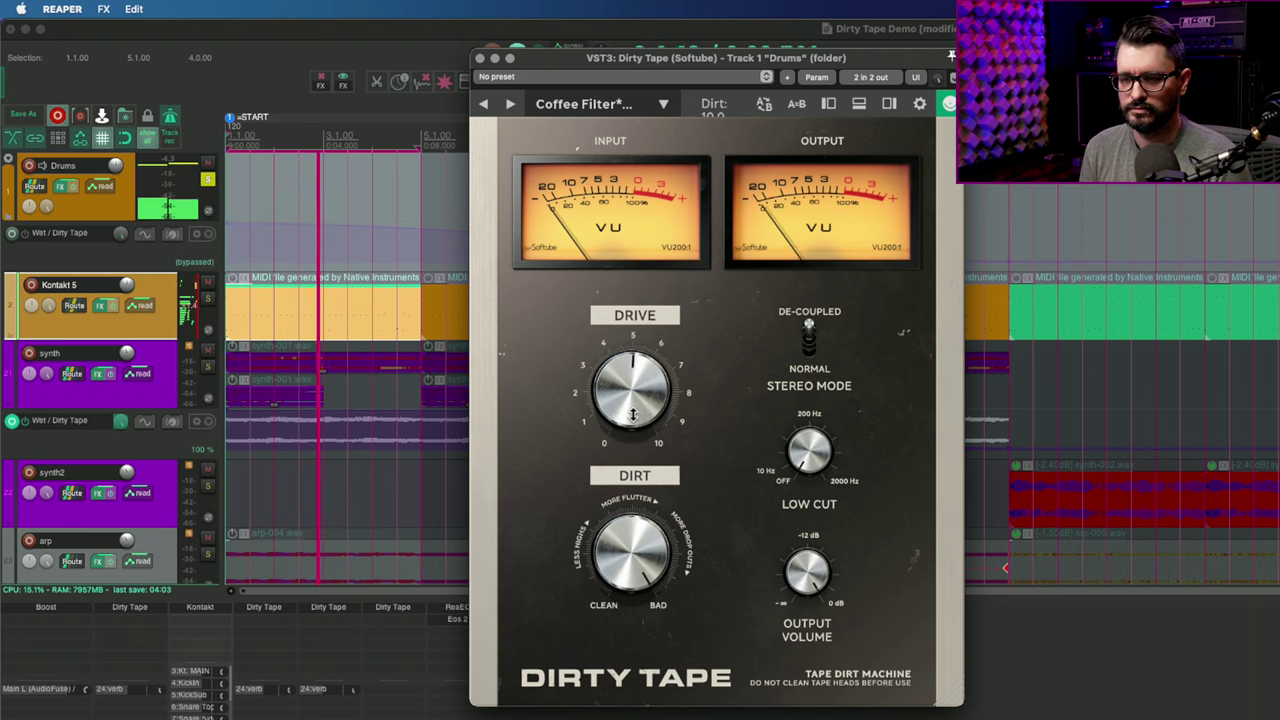
{"action": "mouse_move", "coordinate": [625, 480]}
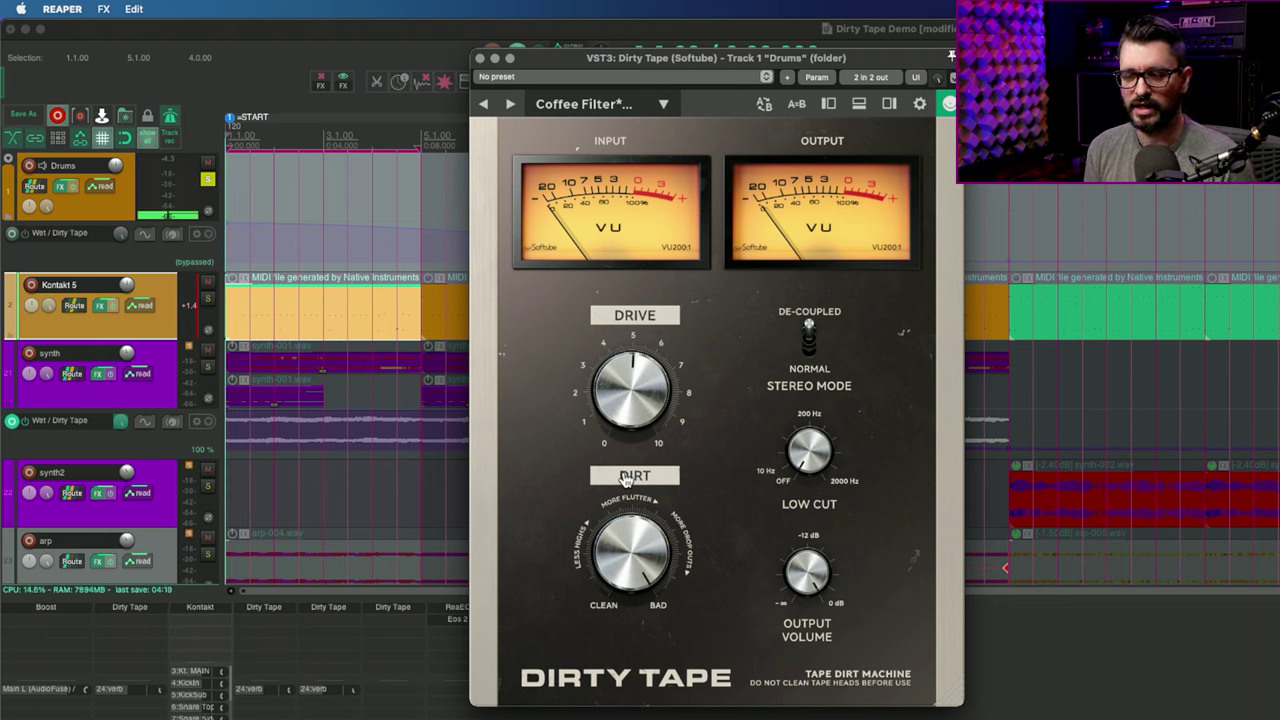
{"action": "left_click_drag", "start_coordinate": [630, 525], "coordinate": [648, 655]}
{"action": "left_click_drag", "start_coordinate": [652, 541], "coordinate": [652, 588]}
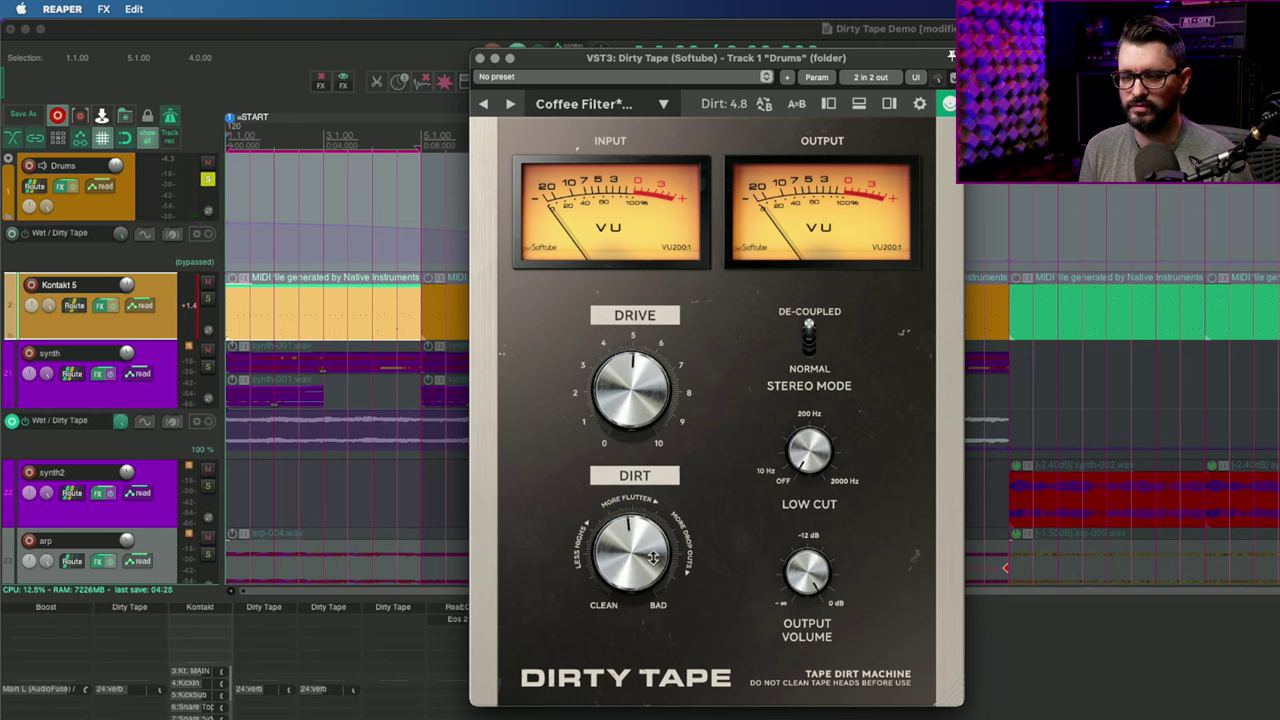
{"action": "left_click_drag", "start_coordinate": [652, 555], "coordinate": [634, 575]}
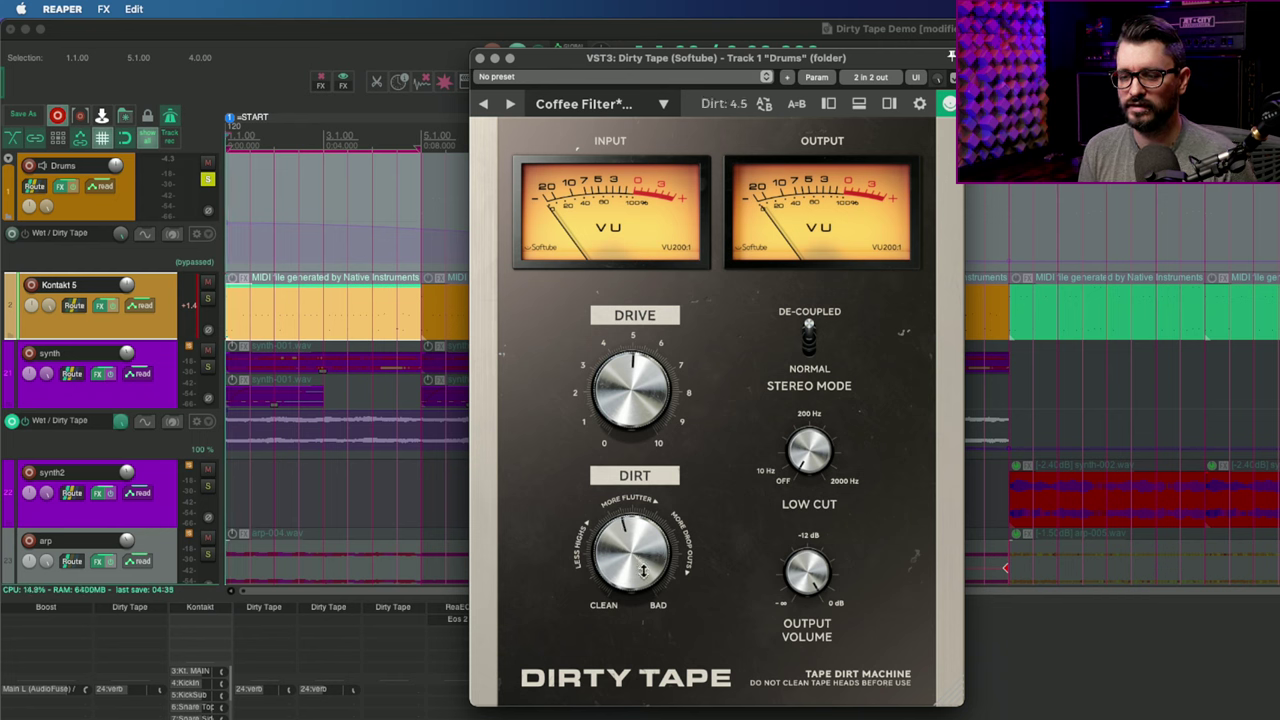
{"action": "left_click_drag", "start_coordinate": [644, 570], "coordinate": [644, 640]}
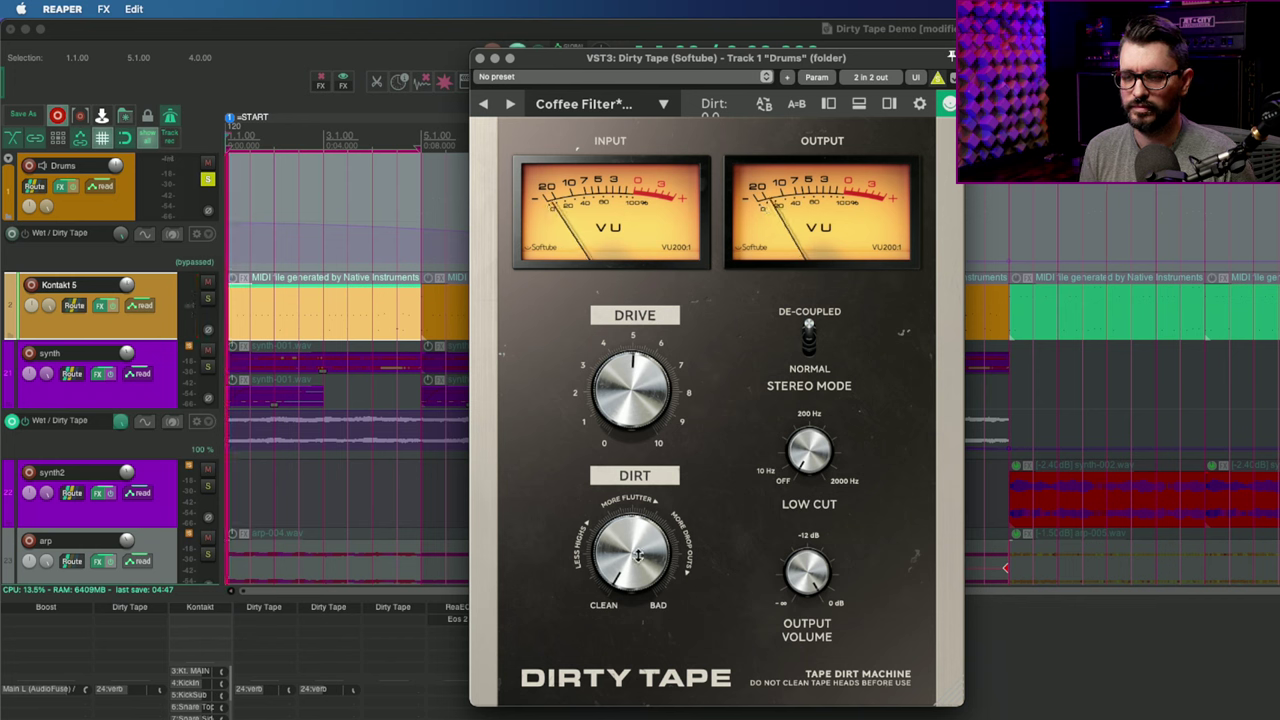
- Play while raising Dirt through 1.5 and 8 to 10.0, then move the window right to reveal the transport
{"action": "key", "text": "space"}
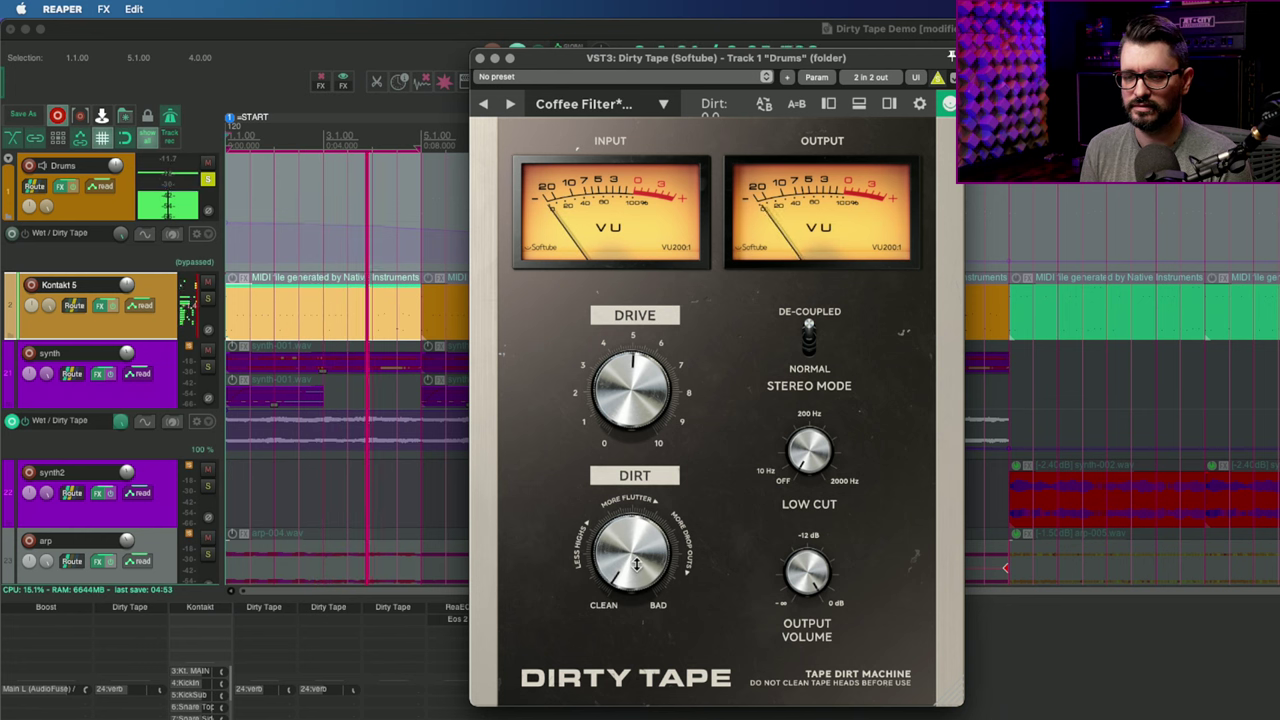
{"action": "left_click_drag", "start_coordinate": [636, 565], "coordinate": [641, 437]}
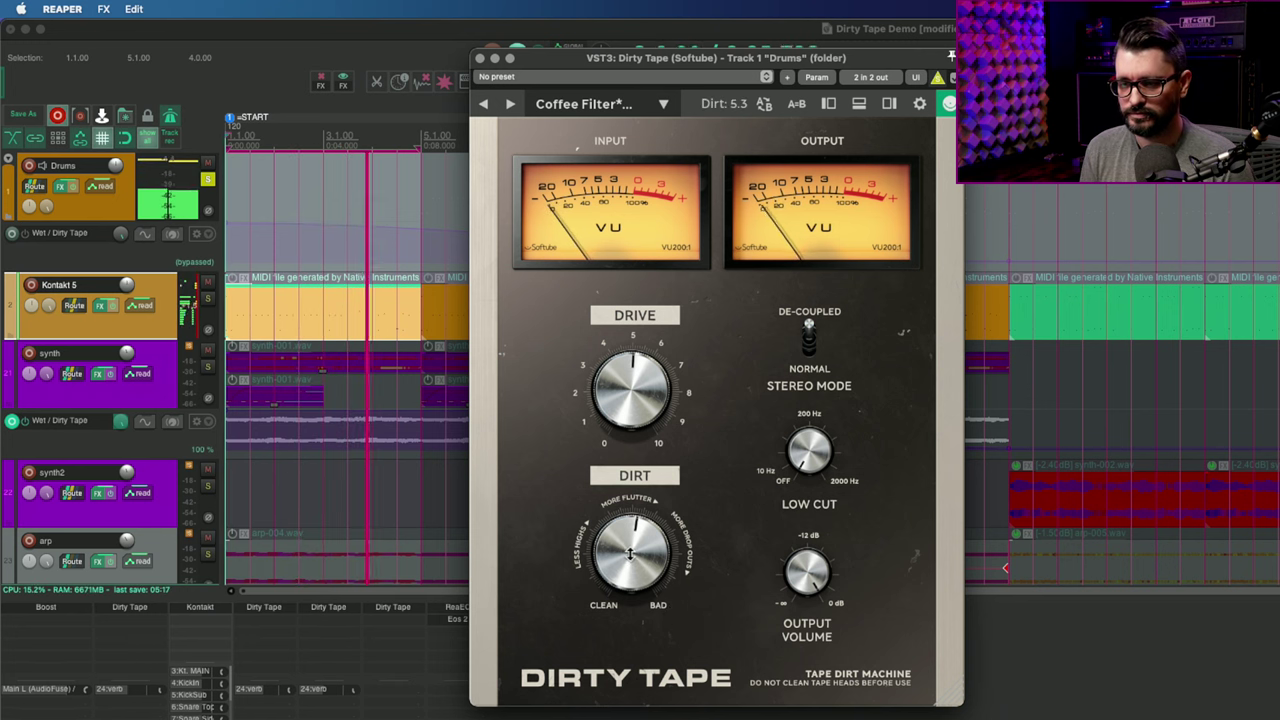
{"action": "left_click_drag", "start_coordinate": [630, 555], "coordinate": [632, 427]}
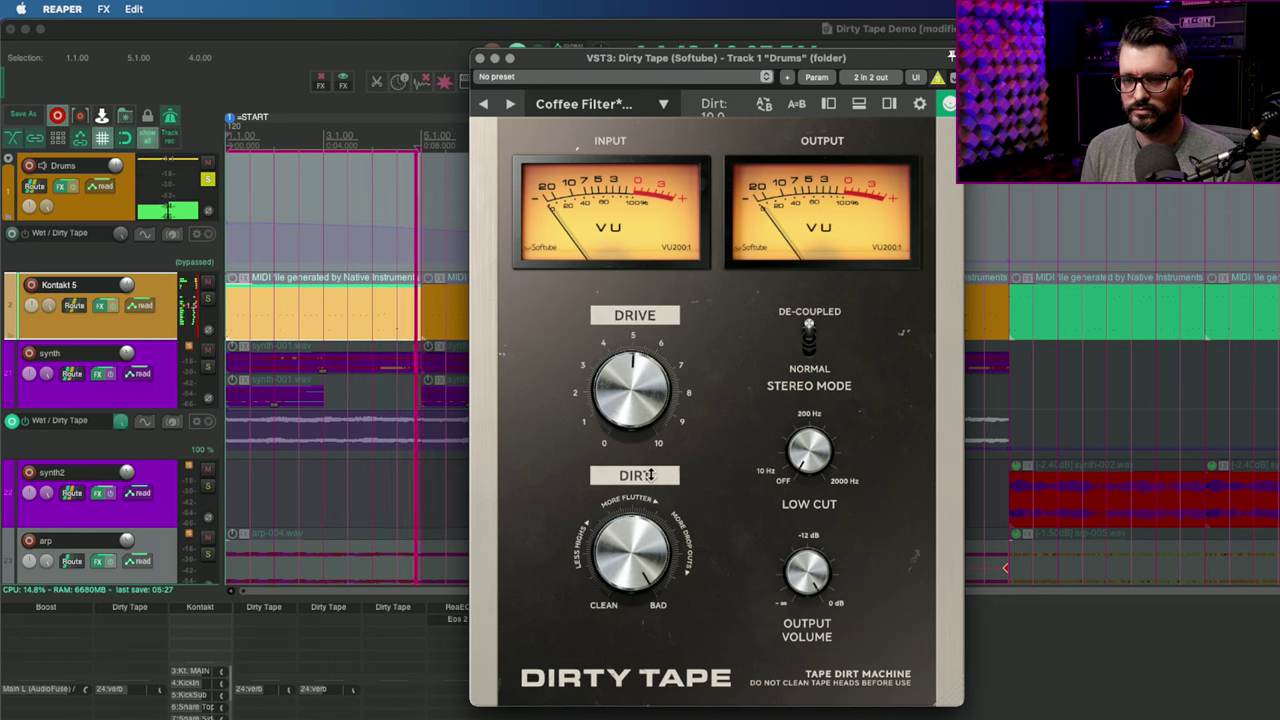
{"action": "left_click_drag", "start_coordinate": [638, 537], "coordinate": [635, 719]}
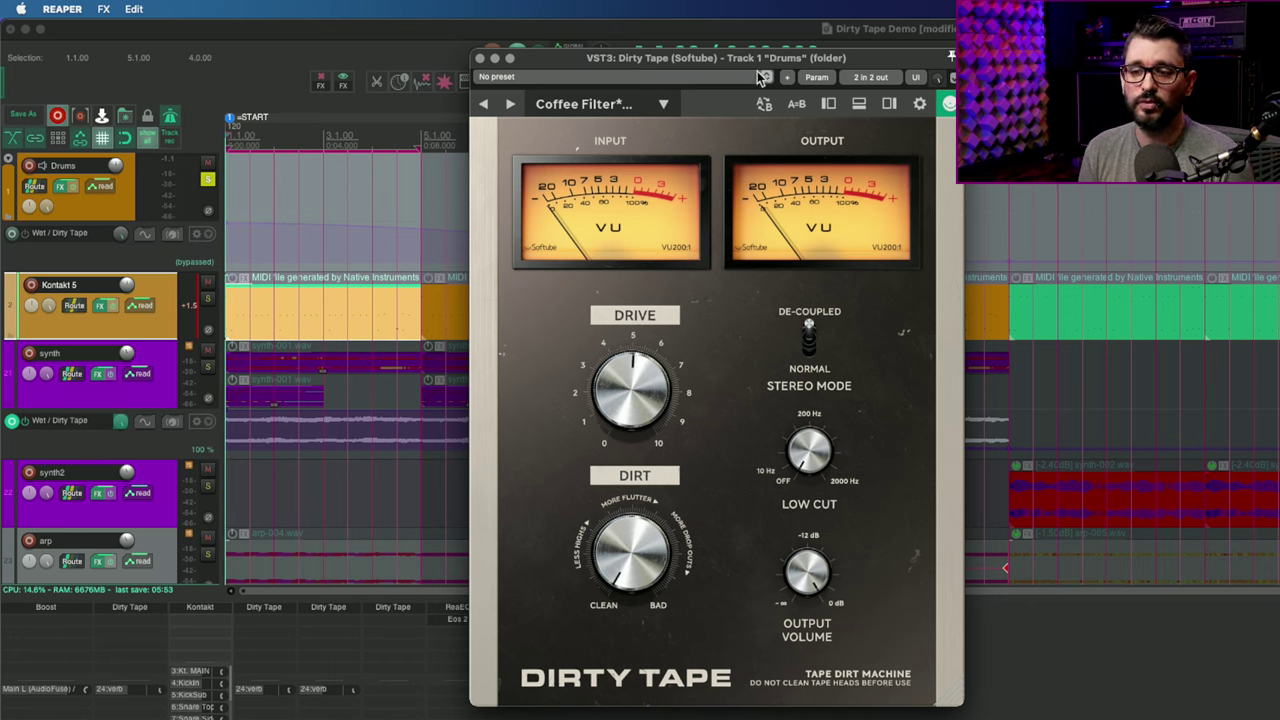
{"action": "left_click_drag", "start_coordinate": [758, 65], "coordinate": [1035, 108]}
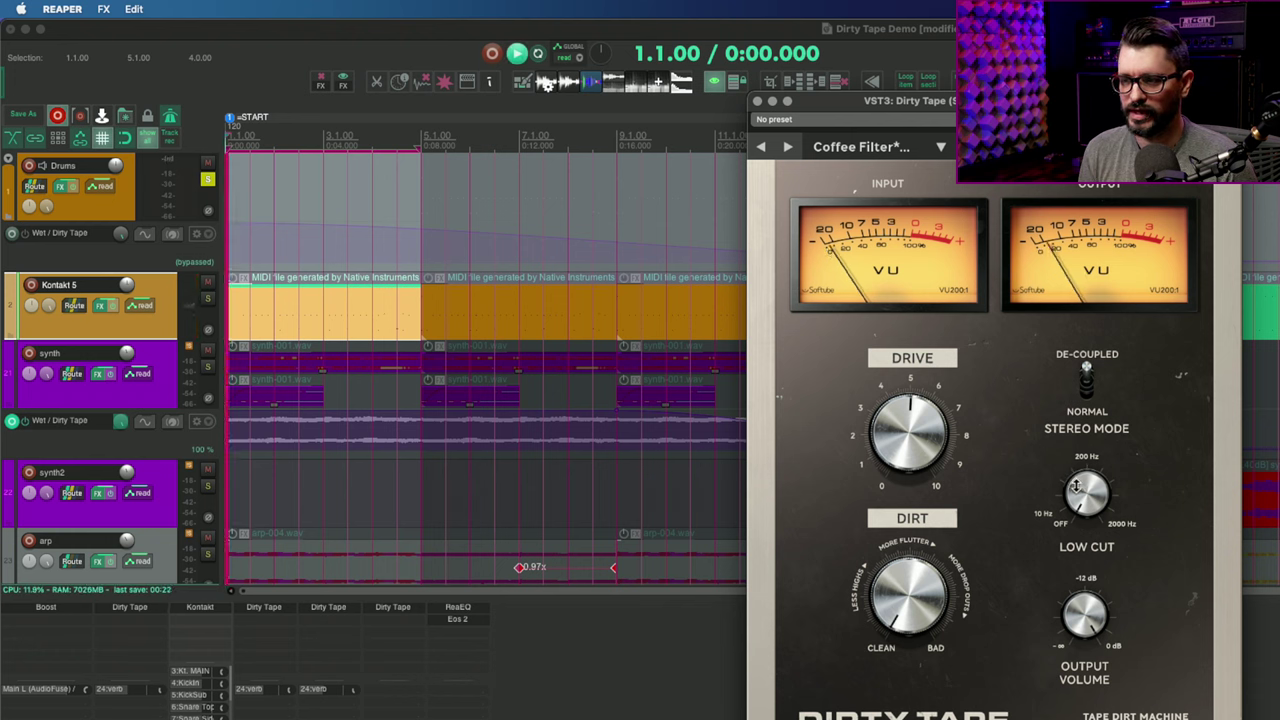
- Play and stop the project, then switch Dirty Tape's stereo mode to Normal
{"action": "key", "text": "space"}
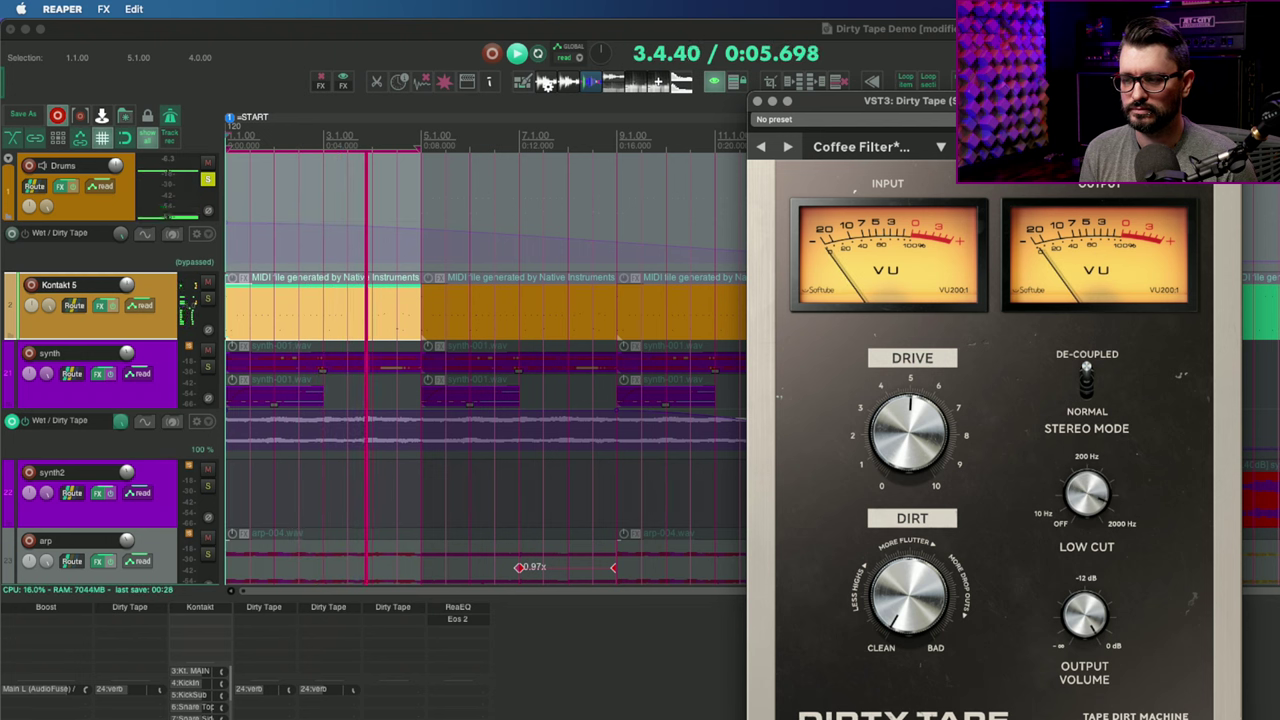
{"action": "key", "text": "space"}
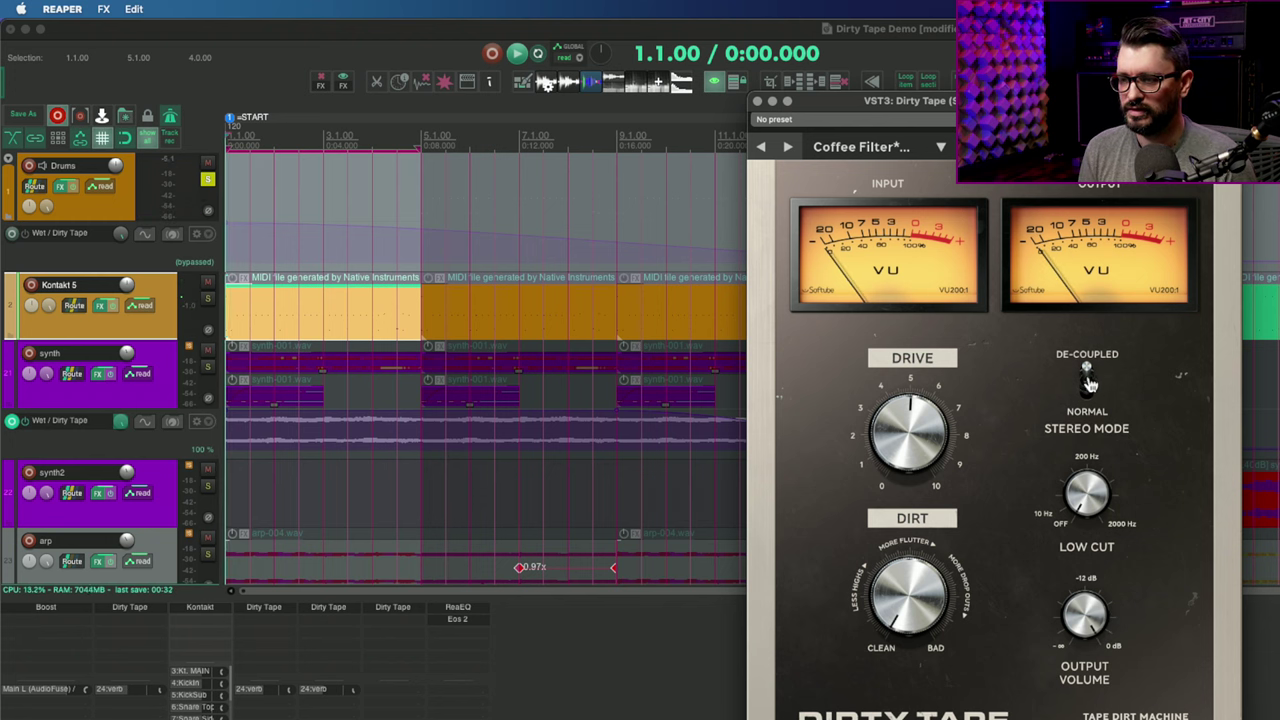
{"action": "left_click", "coordinate": [1097, 420]}
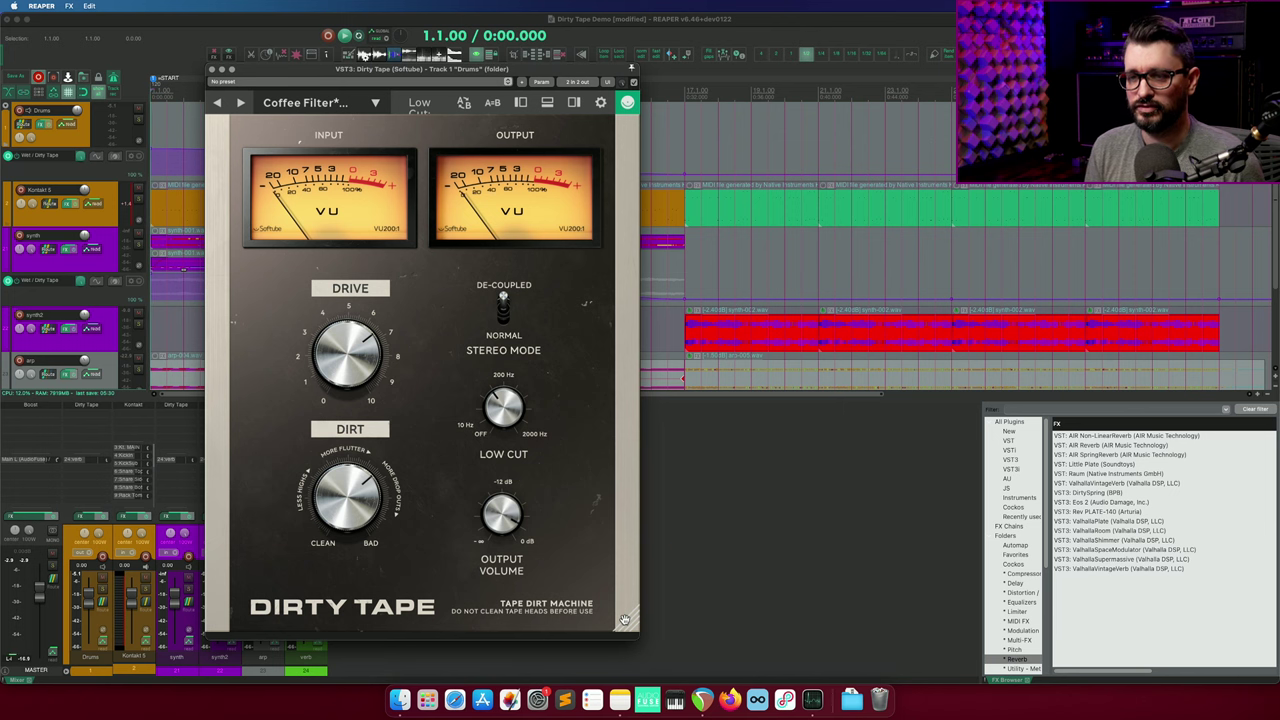
- Shrink the Dirty Tape window, show the input and output meter panels, and set High Pass to 140 Hz
{"action": "left_click_drag", "start_coordinate": [624, 619], "coordinate": [521, 486]}
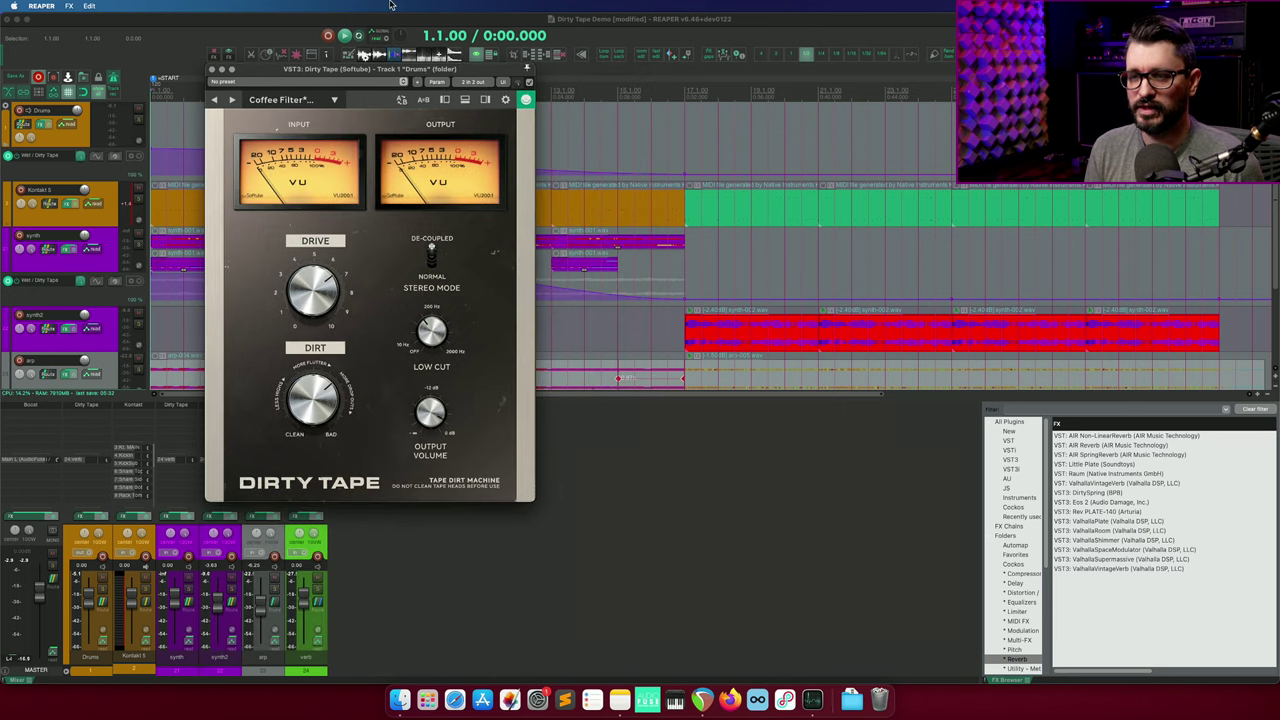
{"action": "left_click", "coordinate": [458, 102]}
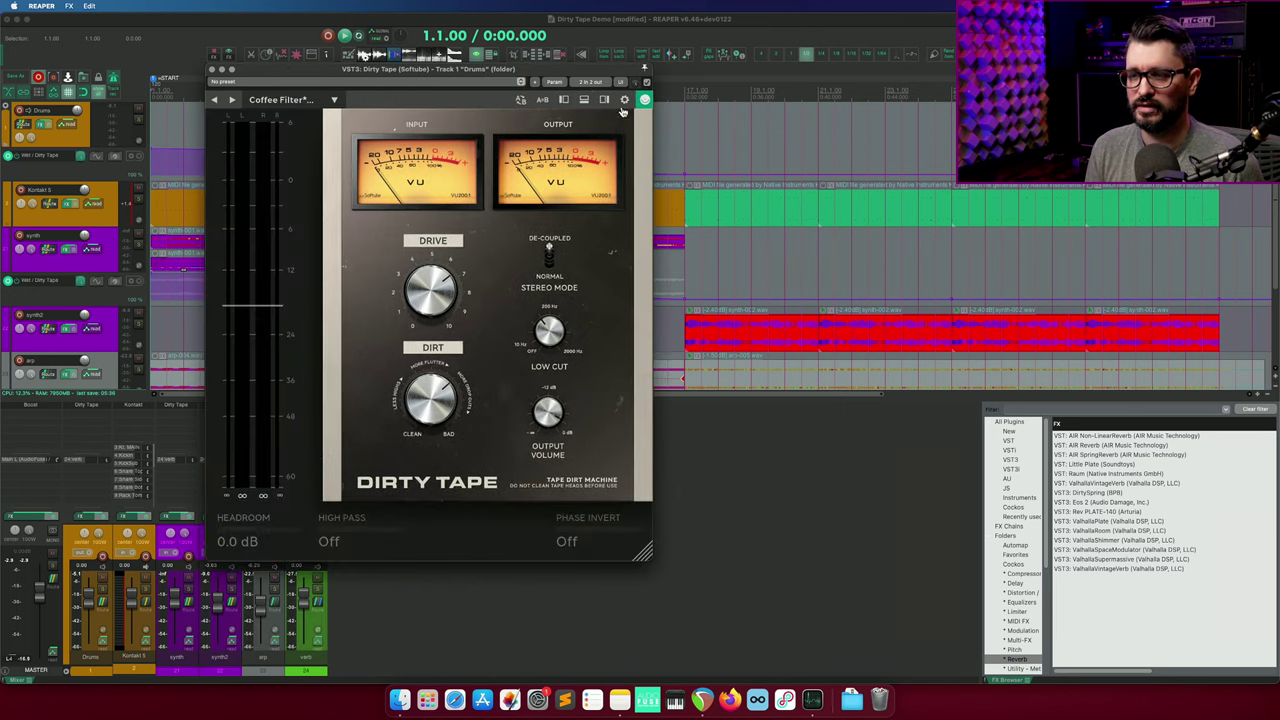
{"action": "left_click", "coordinate": [604, 100]}
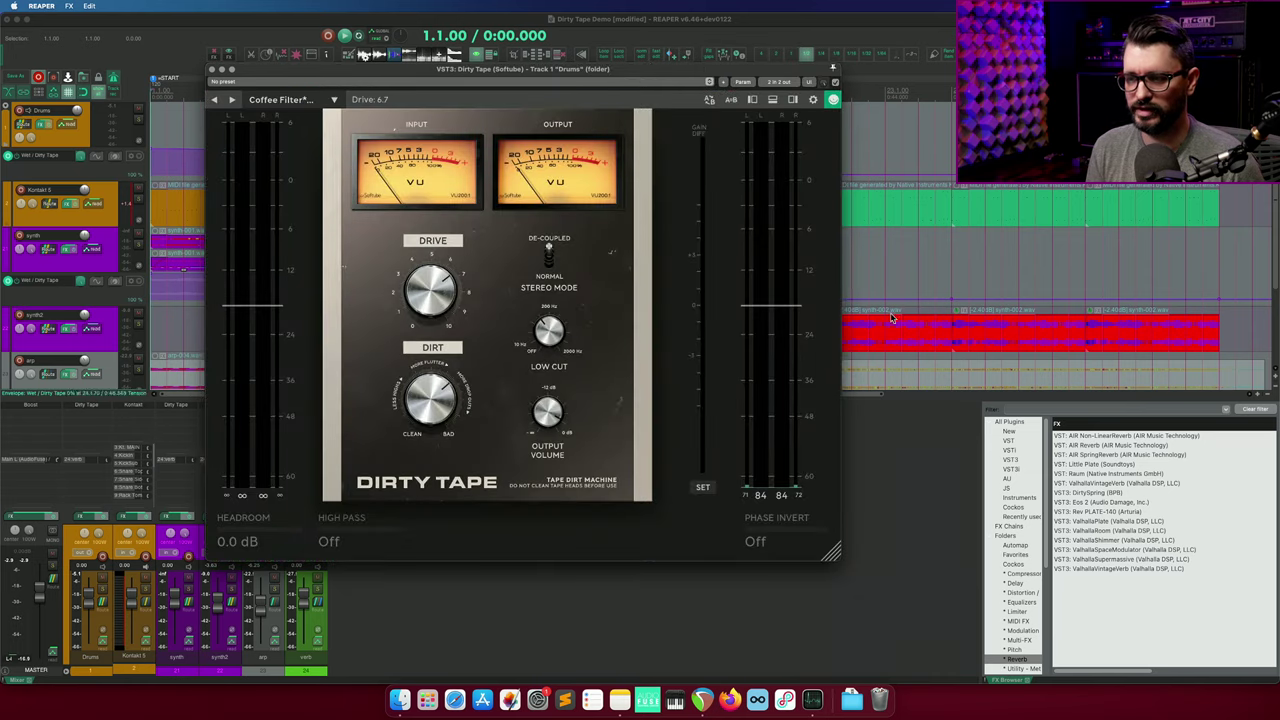
{"action": "mouse_move", "coordinate": [786, 313]}
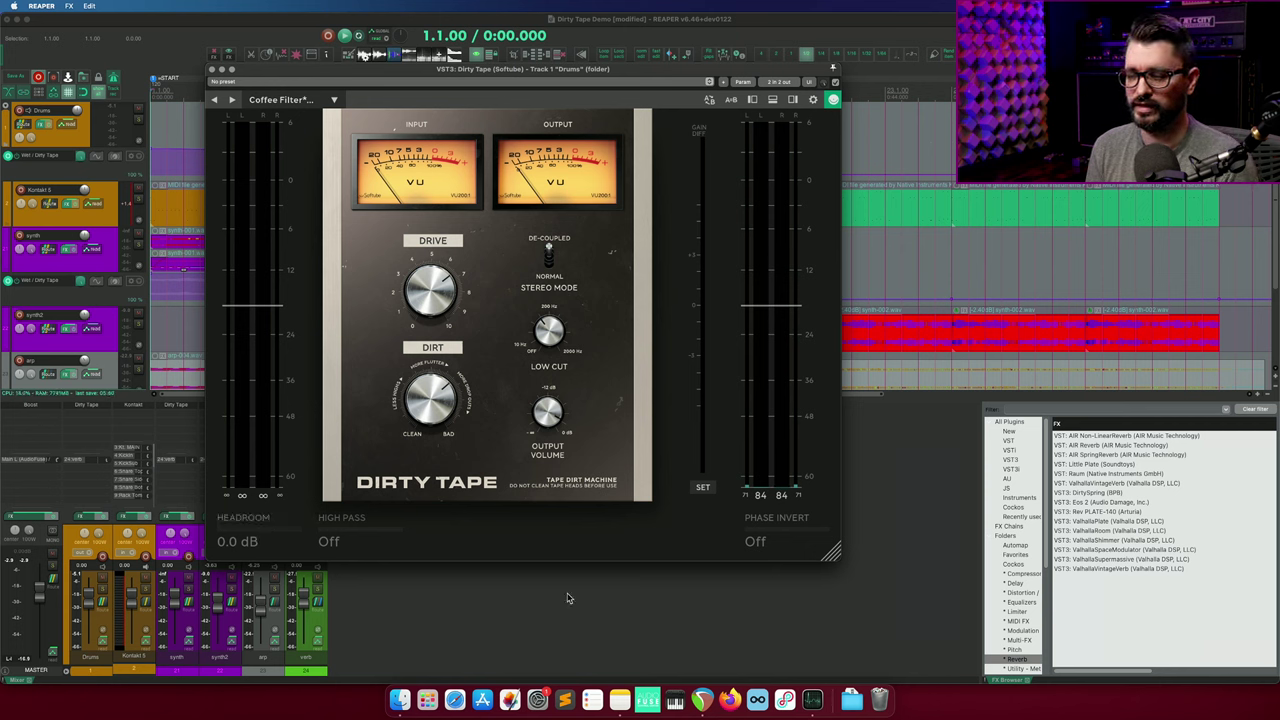
{"action": "left_click_drag", "start_coordinate": [796, 523], "coordinate": [625, 529]}
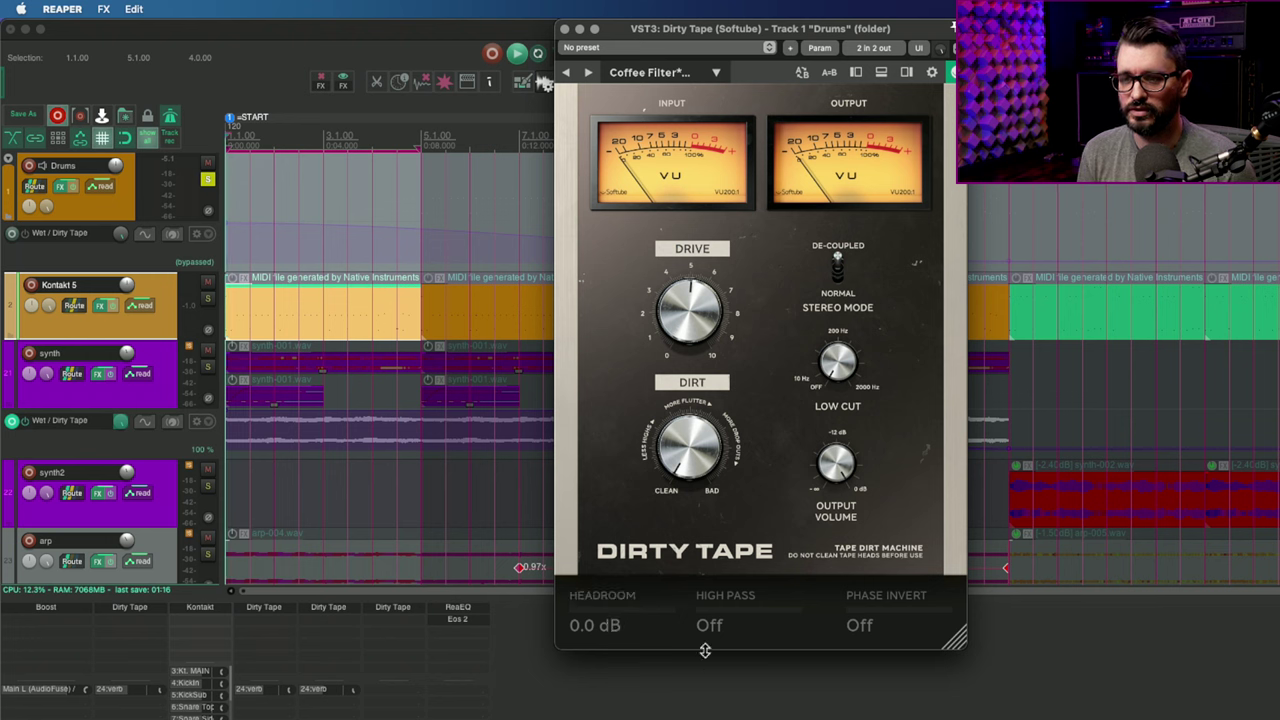
- Raise the Drums Dirty Tape Drive to 9.5 and play to hear the heavier drive
{"action": "left_click_drag", "start_coordinate": [689, 312], "coordinate": [730, 530]}
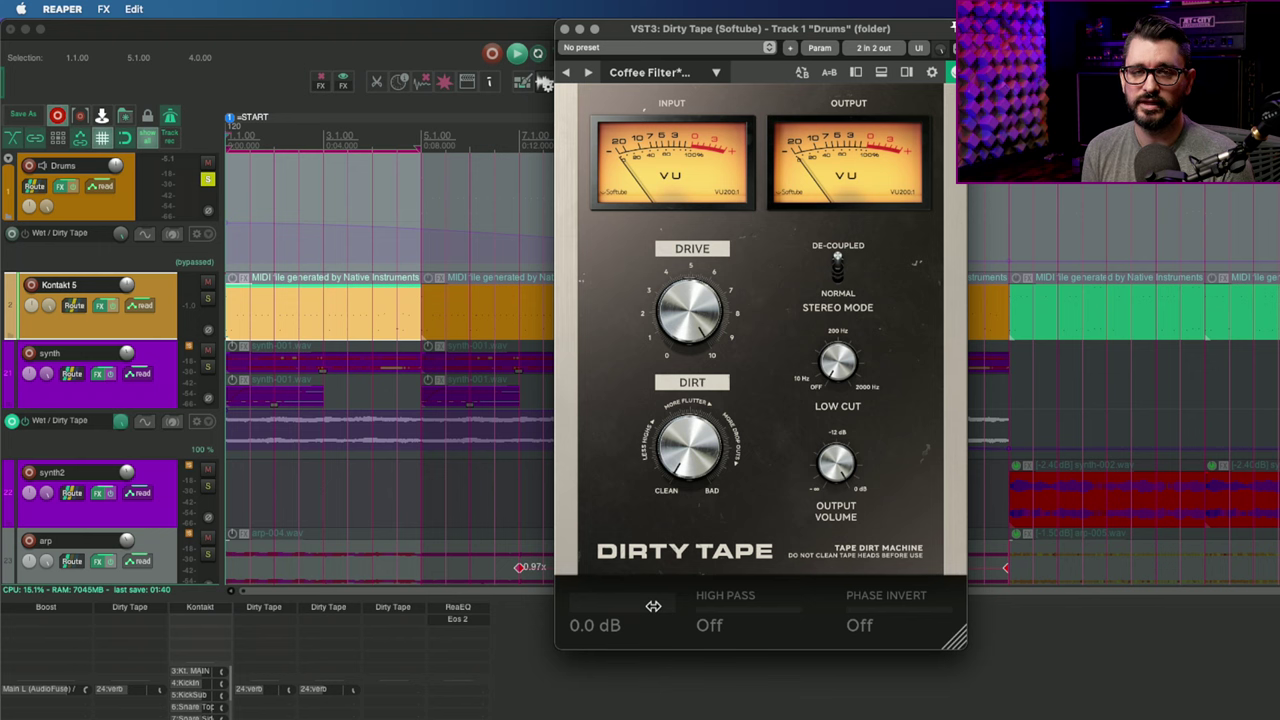
{"action": "key", "text": "space"}
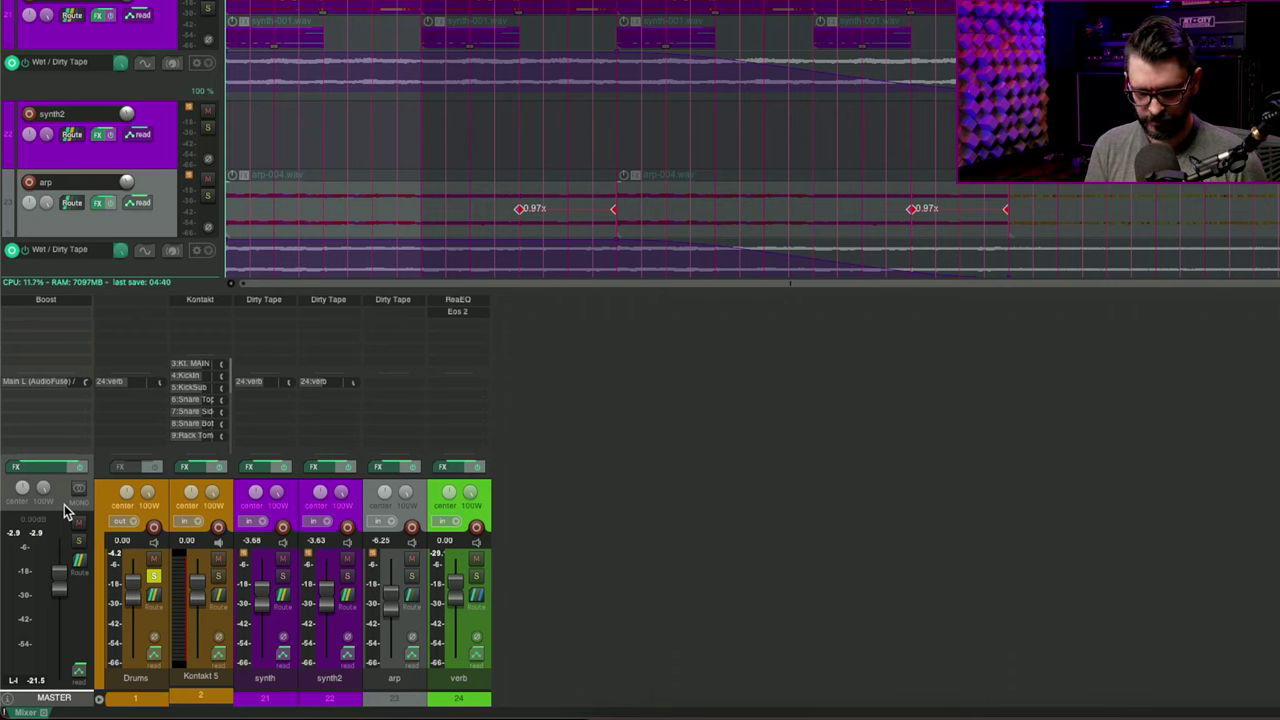
- Insert a new track named 'dirt' with Dirty Tape, its Dirt lowered to 0.7
{"action": "key", "text": "ctrl+t"}
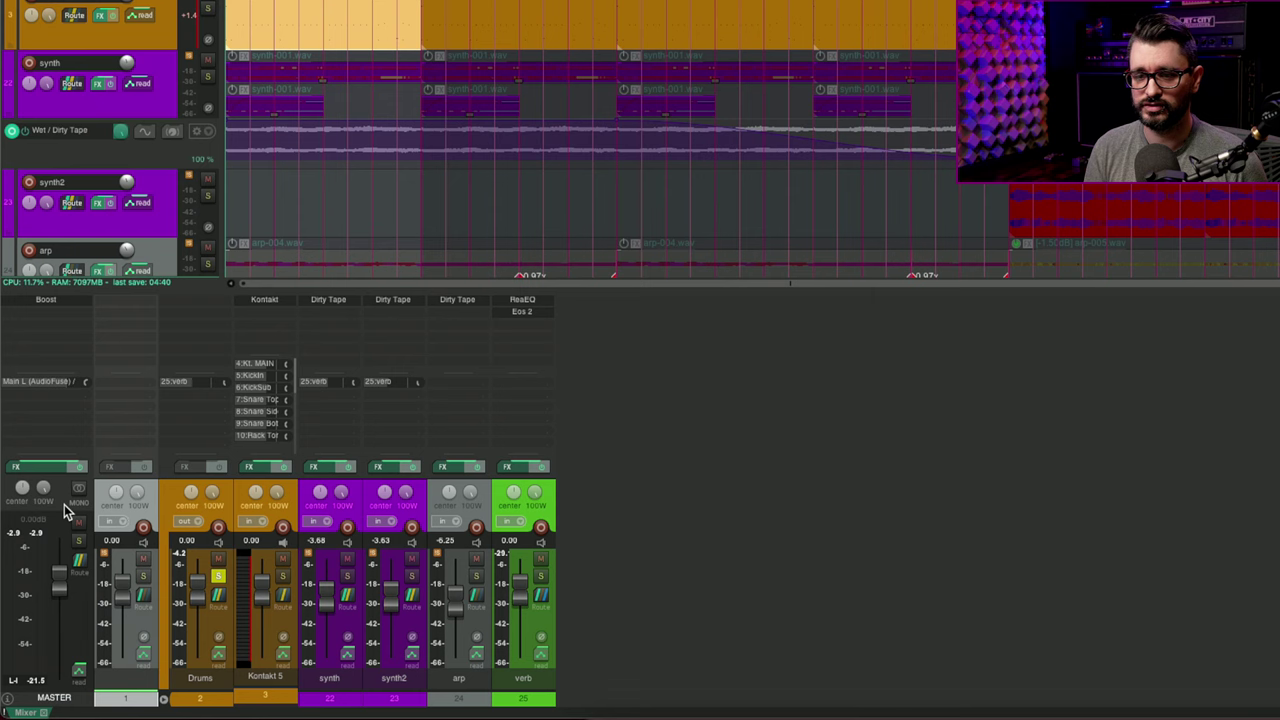
{"action": "double_click", "coordinate": [137, 680]}
{"action": "type", "text": "dirt"}
{"action": "key", "text": "Return"}
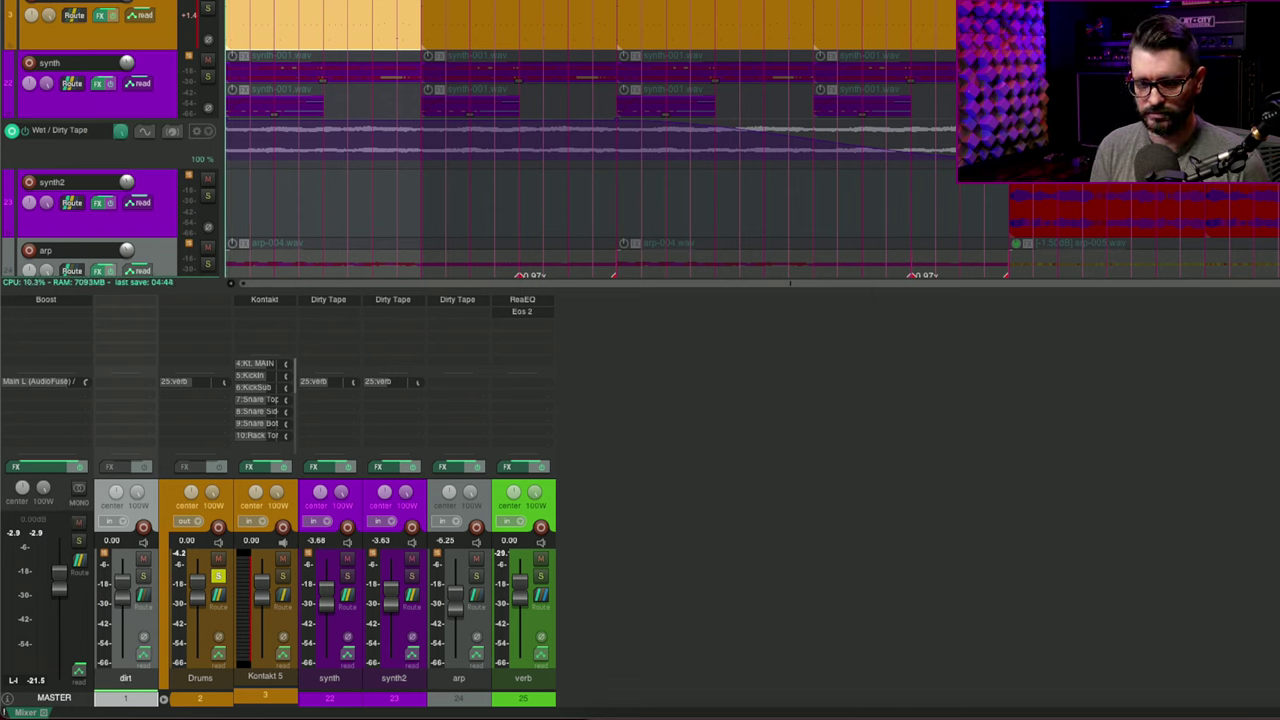
{"action": "left_click", "coordinate": [134, 314]}
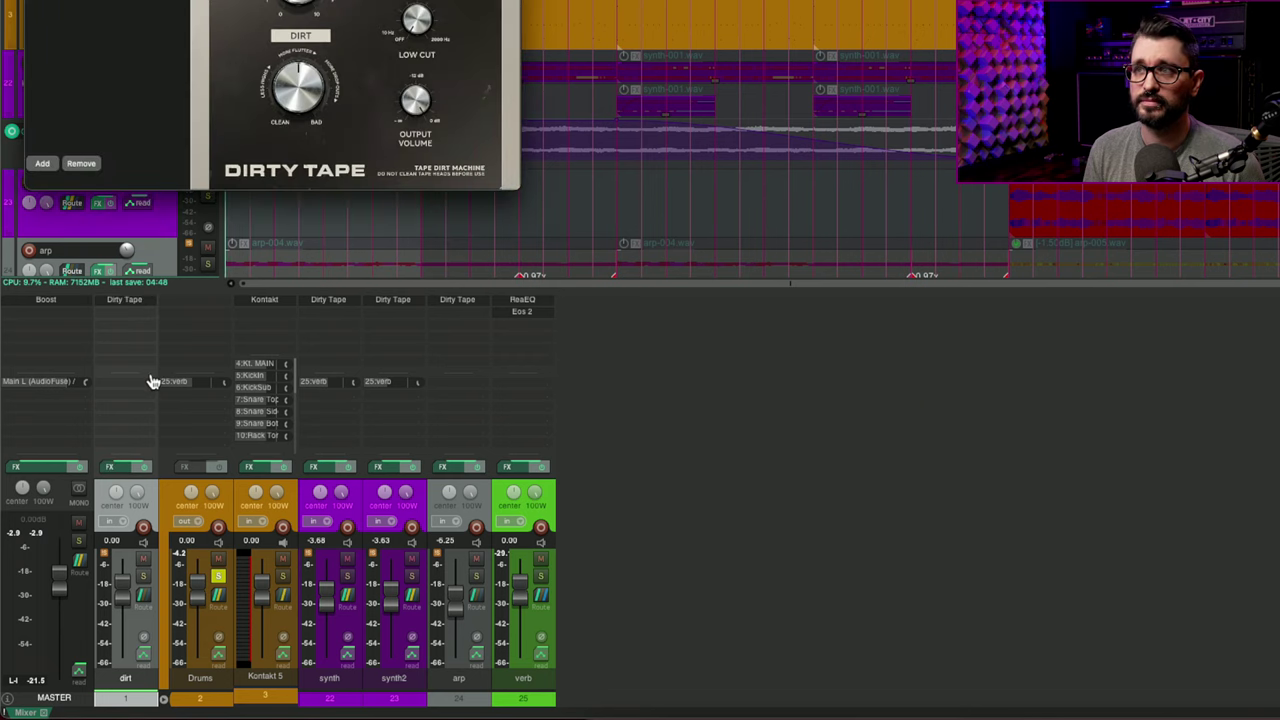
{"action": "left_click_drag", "start_coordinate": [846, 592], "coordinate": [866, 540]}
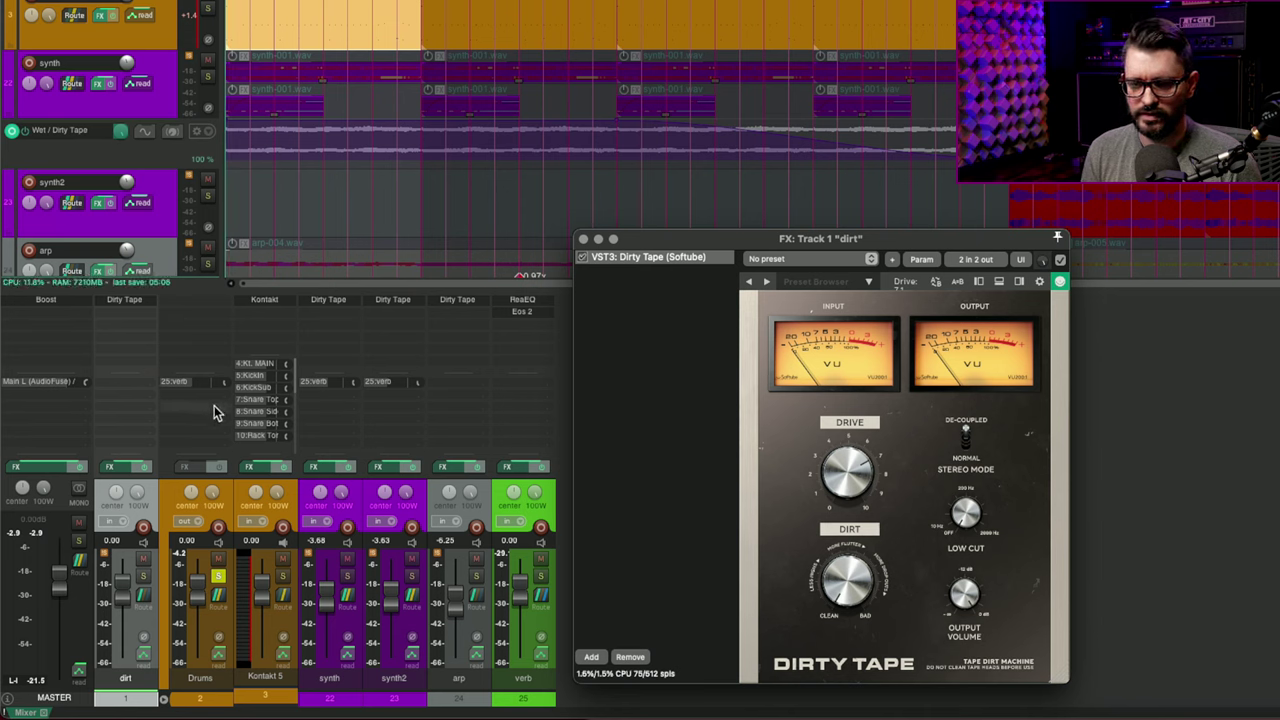
- Send Drums to dirt at 0 dB, Pre-Fader (Post-FX), and pull dirt's fader to -inf
{"action": "left_click_drag", "start_coordinate": [205, 408], "coordinate": [140, 349]}
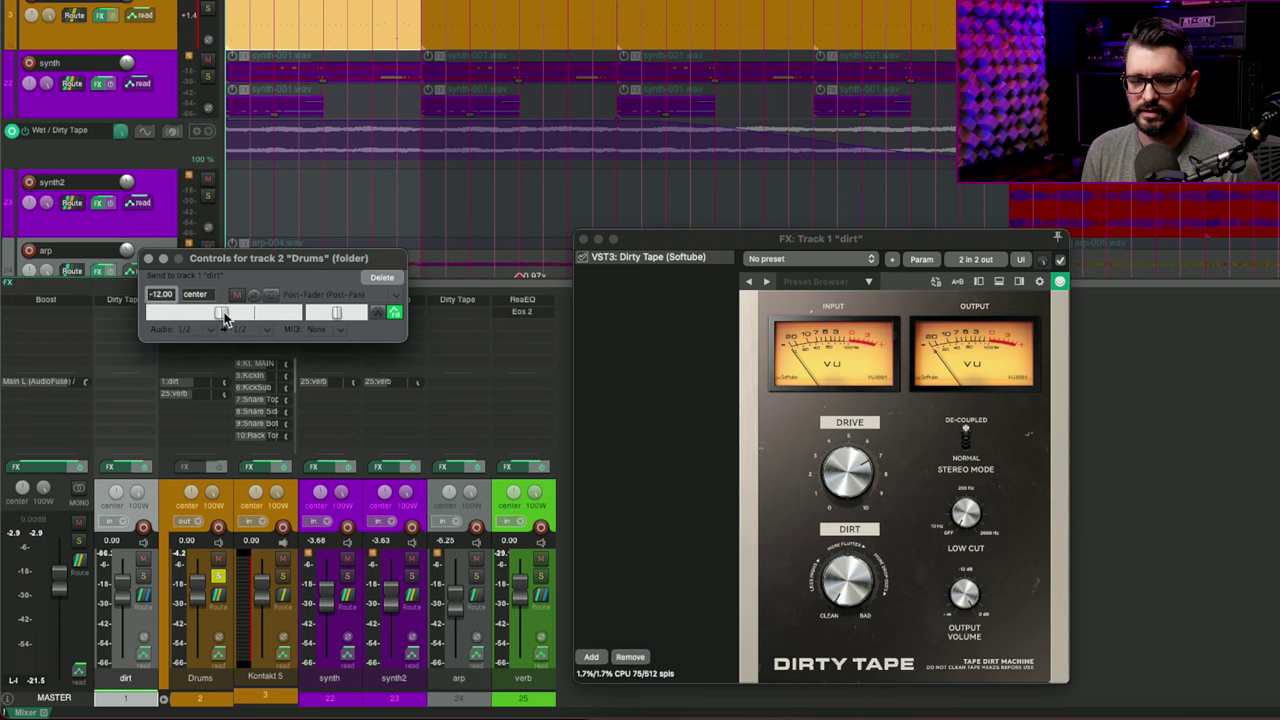
{"action": "double_click", "coordinate": [225, 318]}
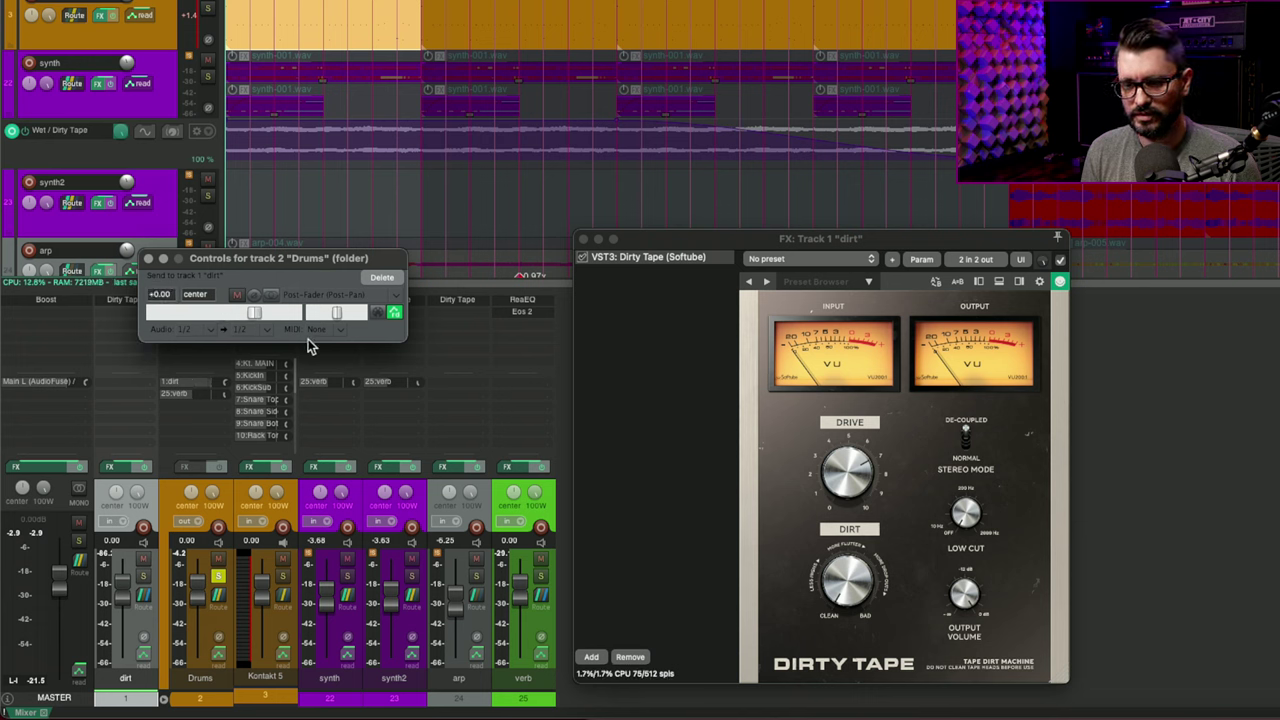
{"action": "left_click", "coordinate": [328, 295]}
{"action": "left_click", "coordinate": [346, 331]}
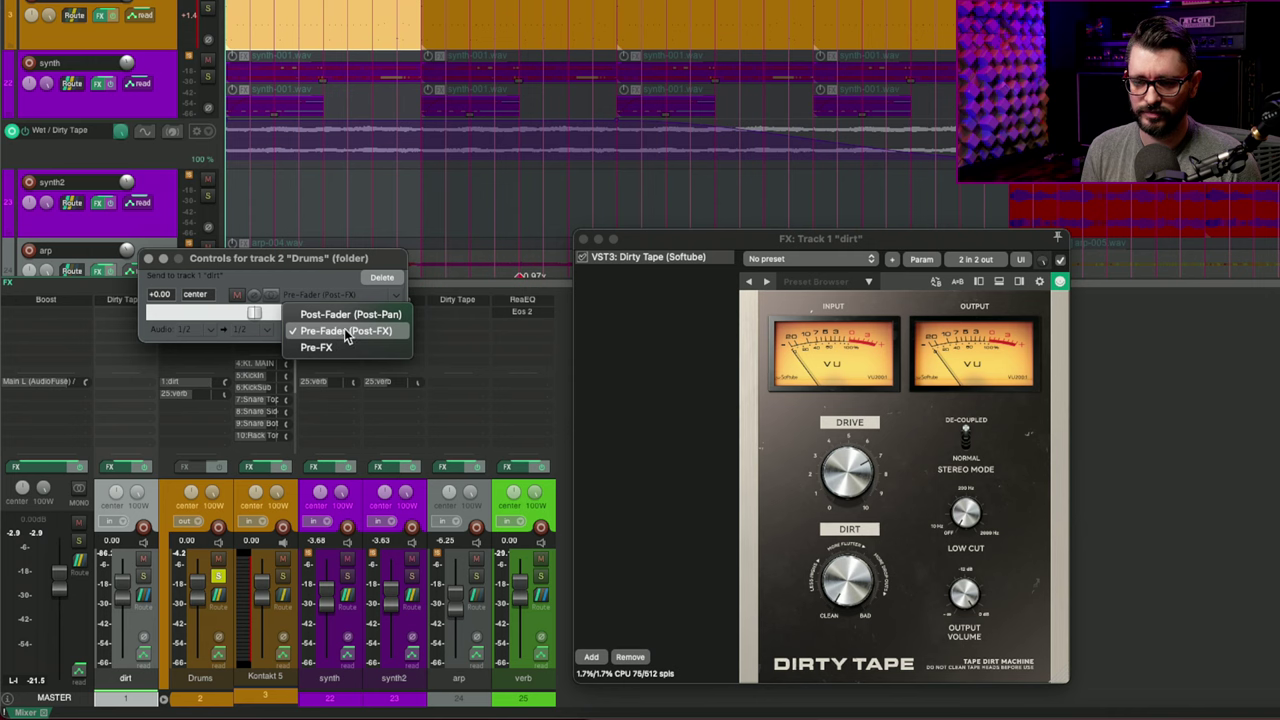
{"action": "left_click", "coordinate": [333, 292]}
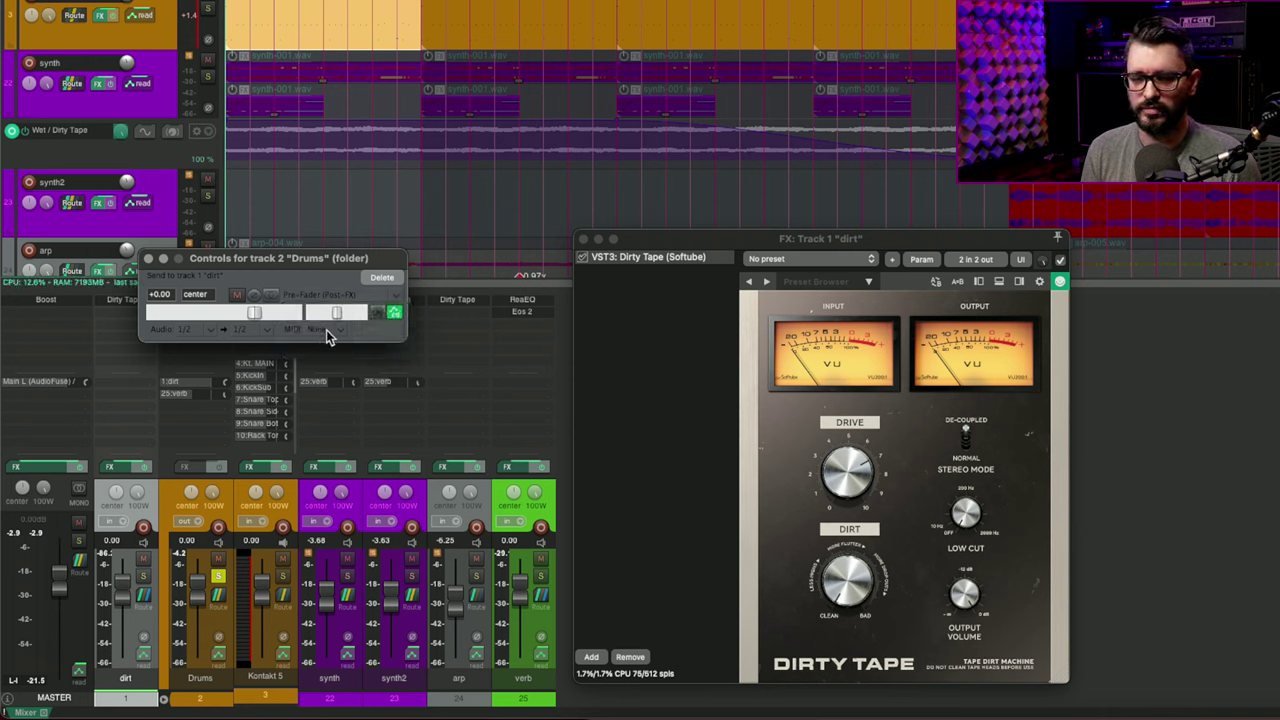
{"action": "left_click_drag", "start_coordinate": [128, 596], "coordinate": [123, 648]}
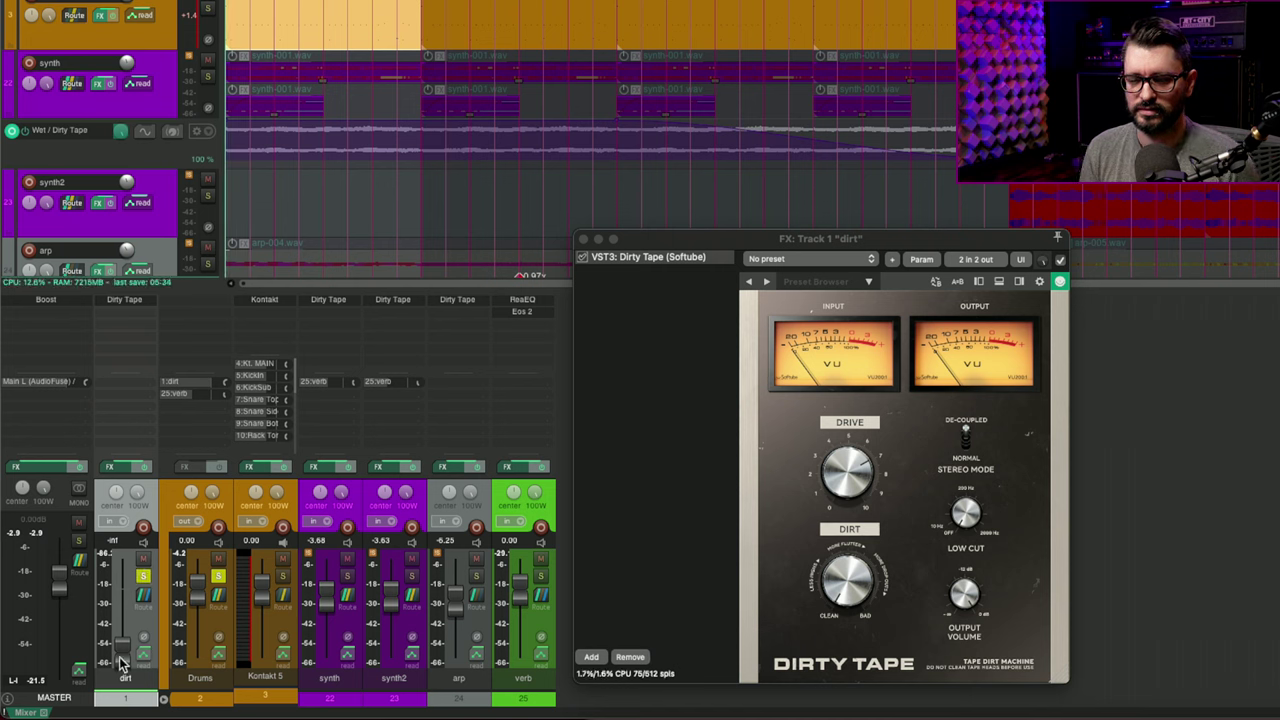
- Start playback and raise the dirt track's fader to about -3.58 dB
{"action": "key", "text": "space"}
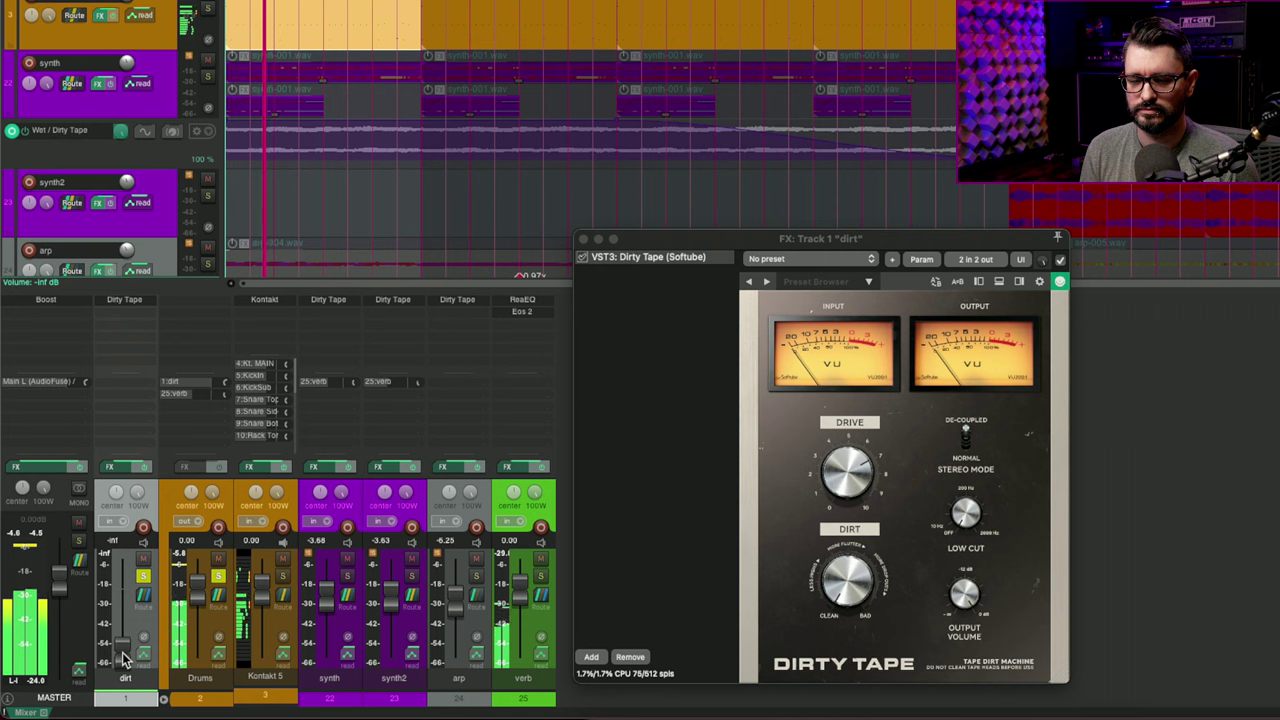
{"action": "left_click_drag", "start_coordinate": [123, 648], "coordinate": [123, 609]}
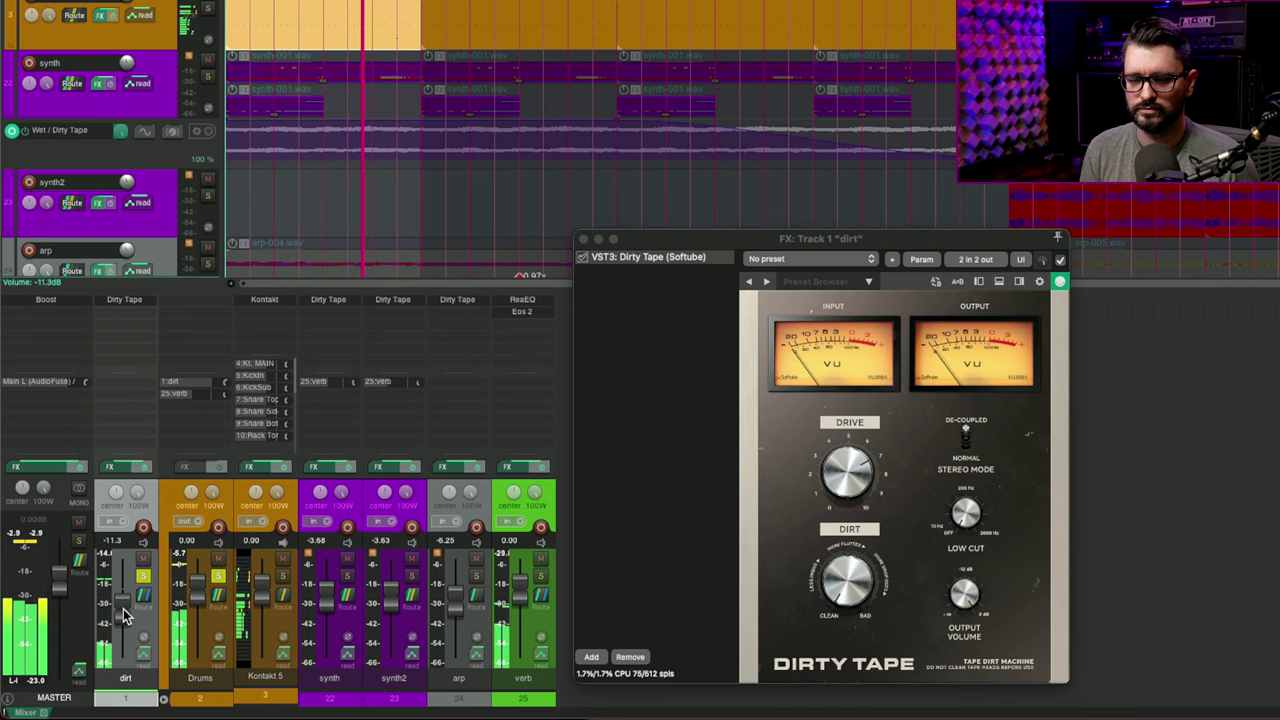
{"action": "left_click_drag", "start_coordinate": [123, 608], "coordinate": [130, 602]}
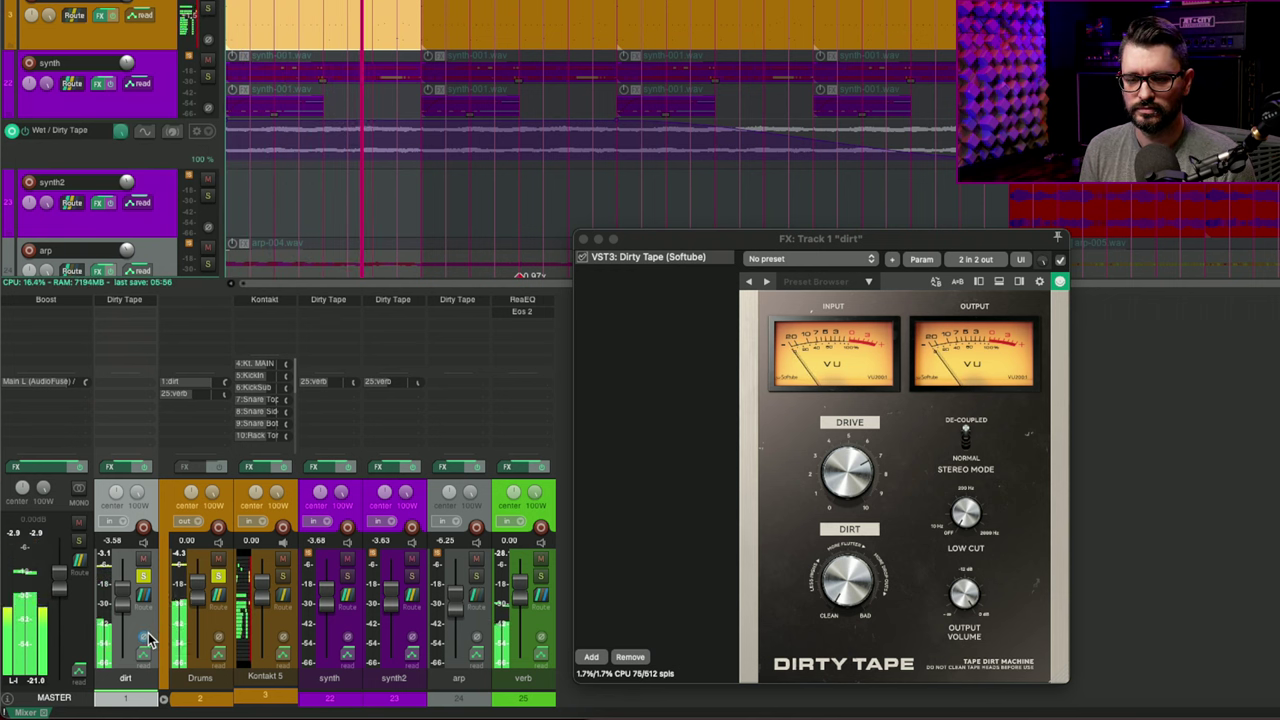
- Mute verb, invert dirt's phase, and raise Dirty Tape's Dirt to 5.6
{"action": "left_click", "coordinate": [540, 558]}
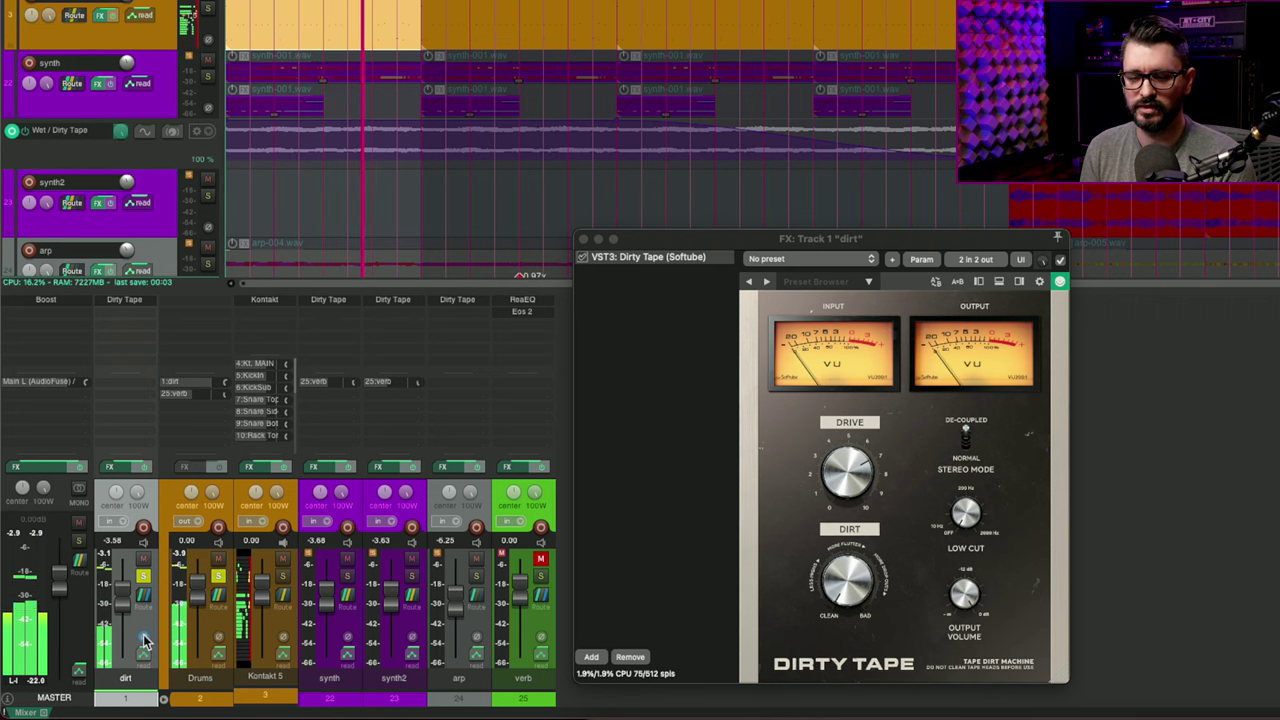
{"action": "left_click", "coordinate": [144, 638]}
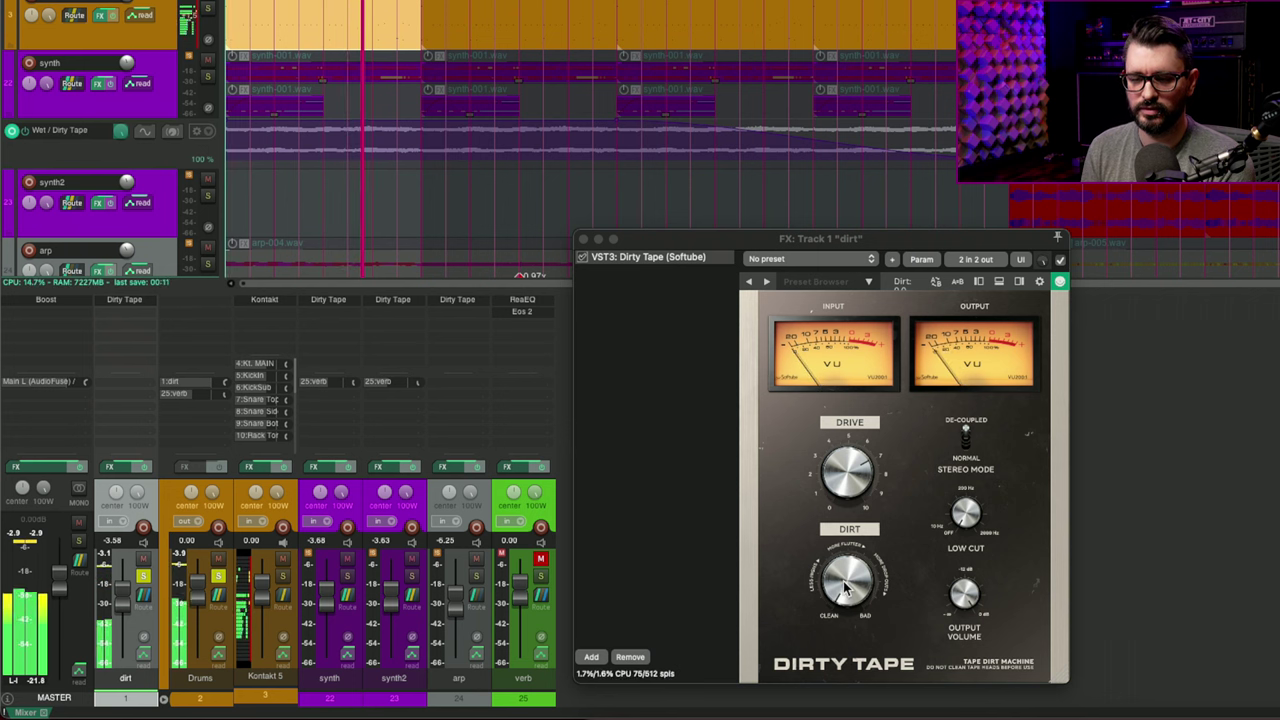
{"action": "left_click_drag", "start_coordinate": [843, 587], "coordinate": [845, 550]}
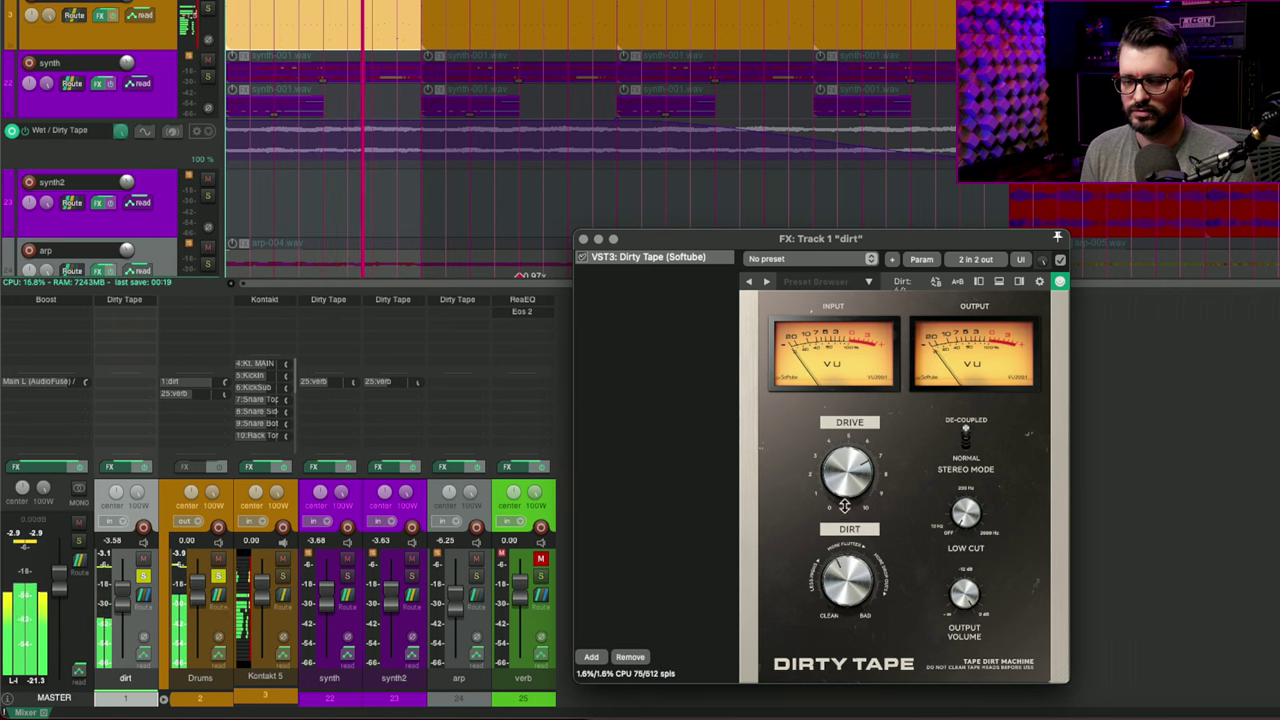
{"action": "left_click_drag", "start_coordinate": [843, 587], "coordinate": [852, 471]}
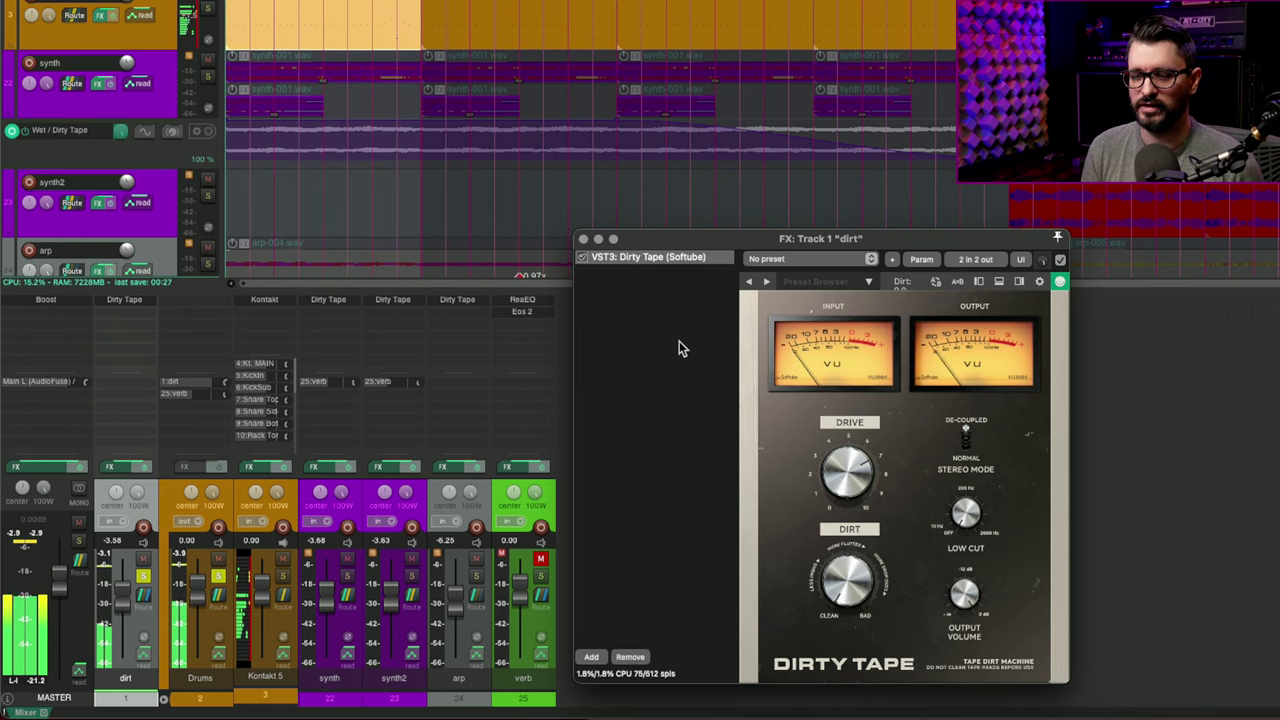
- Close dirt's Dirty Tape window, solo synth, and open synth's Dirty Tape plugin
{"action": "left_click", "coordinate": [583, 239]}
{"action": "left_click", "coordinate": [207, 75]}
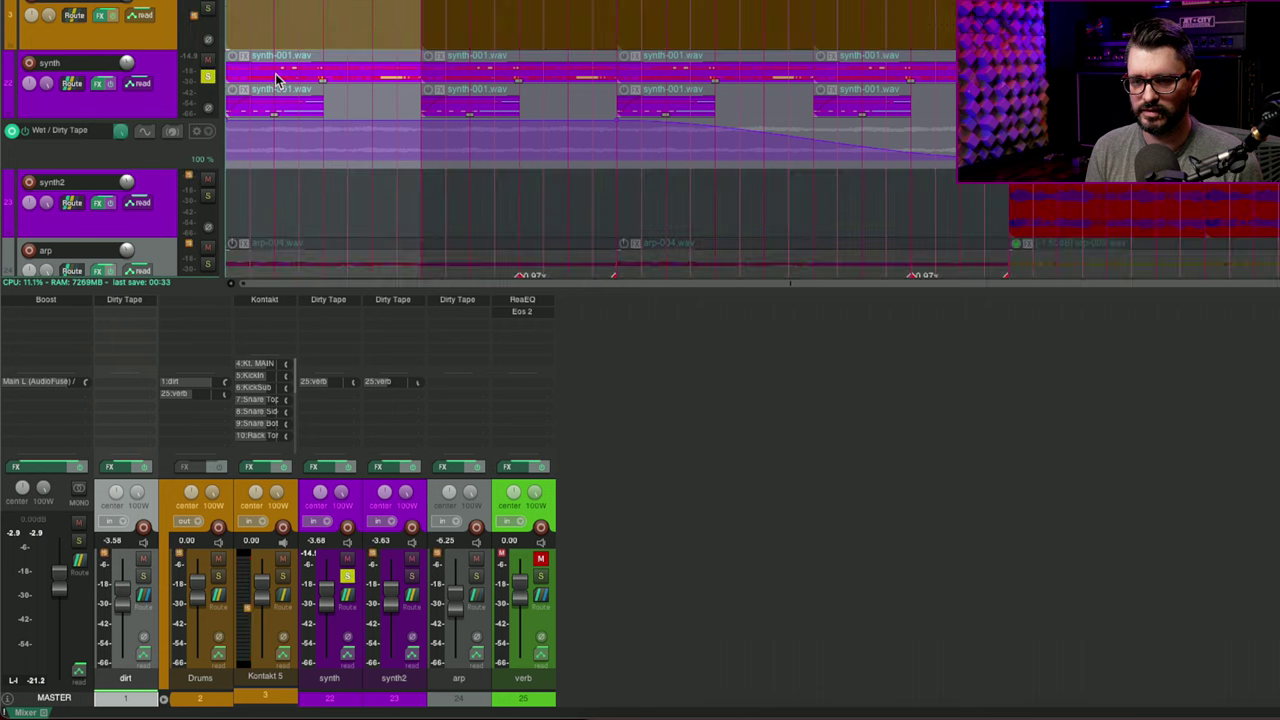
{"action": "scroll", "coordinate": [148, 24], "scroll_direction": "down", "scroll_amount": 3}
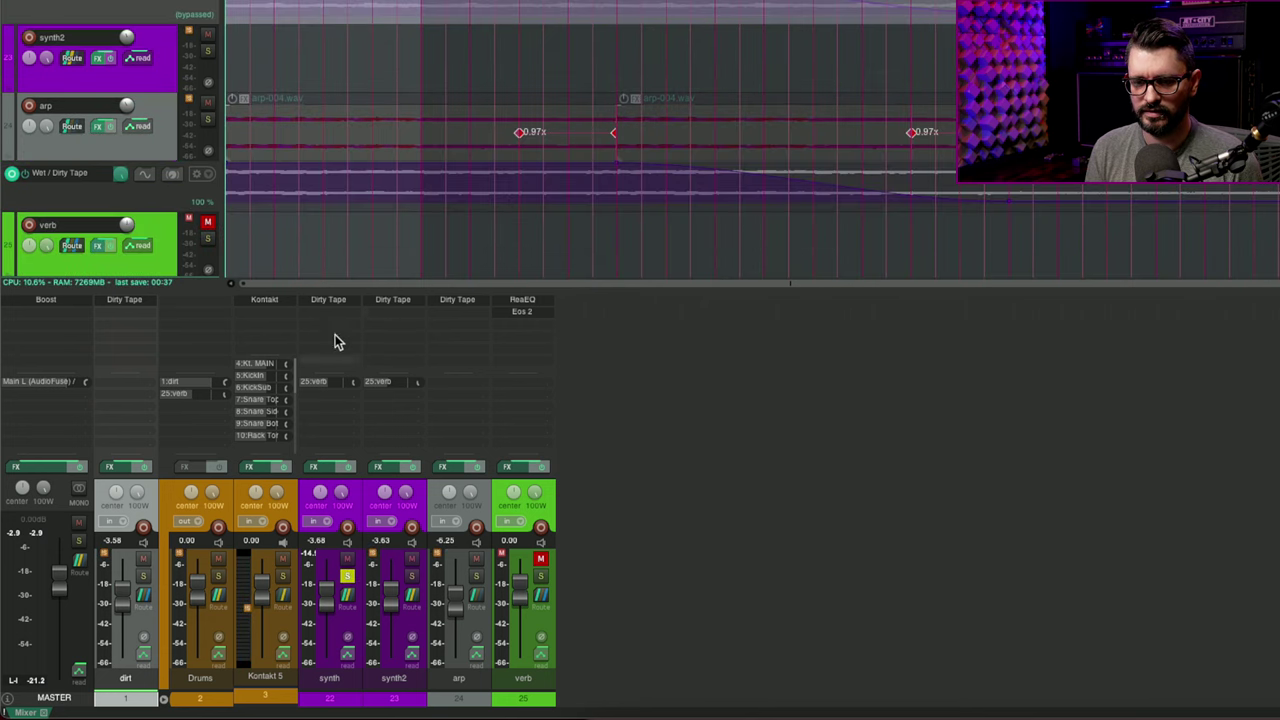
{"action": "left_click", "coordinate": [326, 302]}
- Play and compare synth's Dirty Tape by bypassing it, then re-enabling it
{"action": "key", "text": "space"}
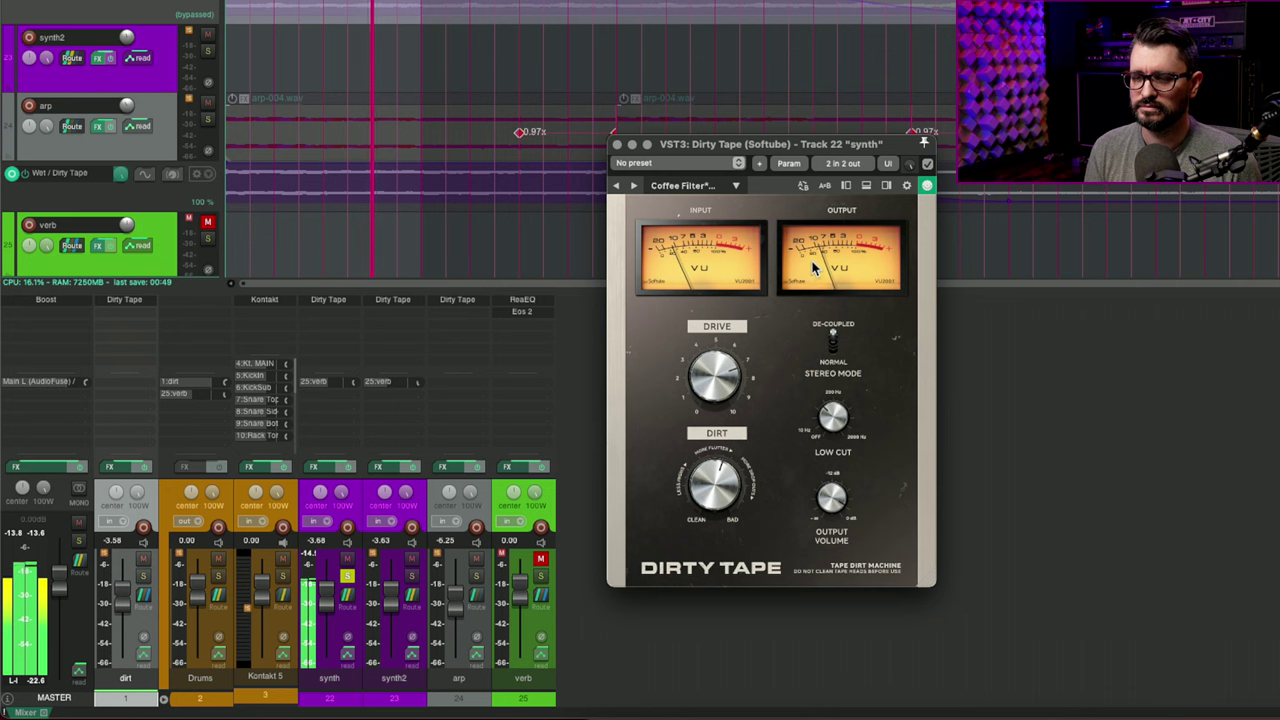
{"action": "left_click", "coordinate": [929, 164]}
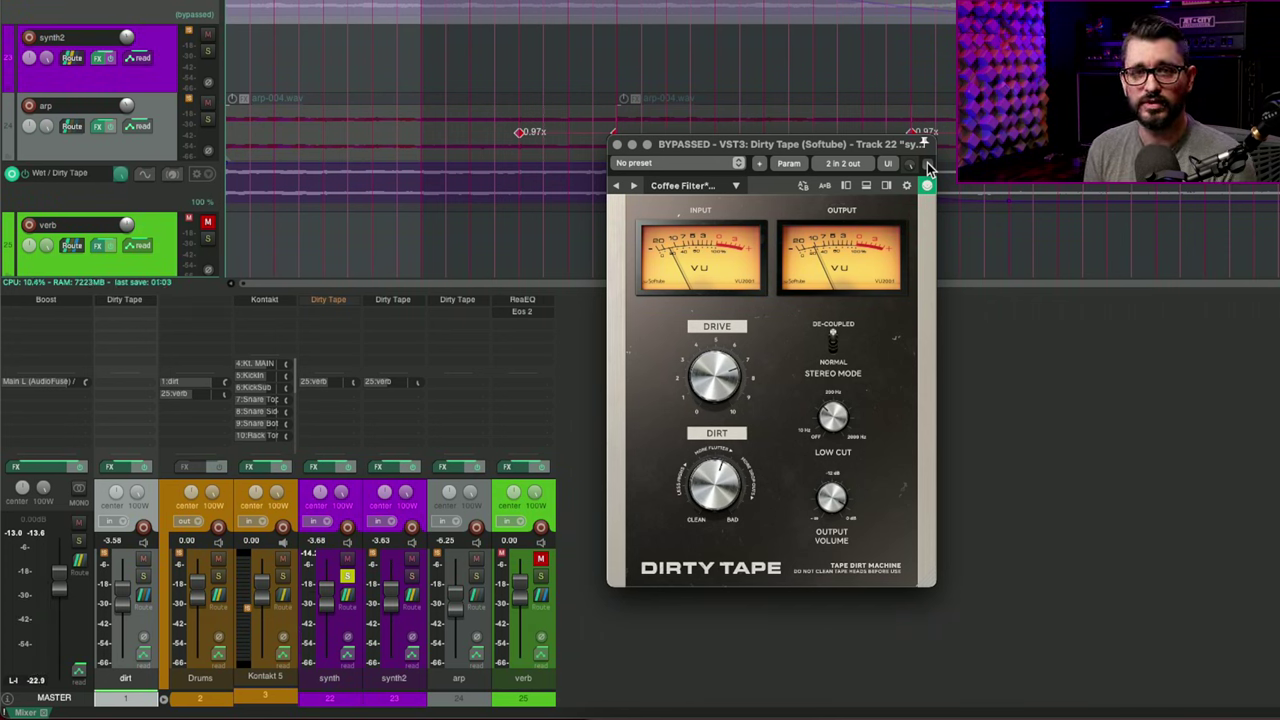
{"action": "left_click", "coordinate": [927, 163]}
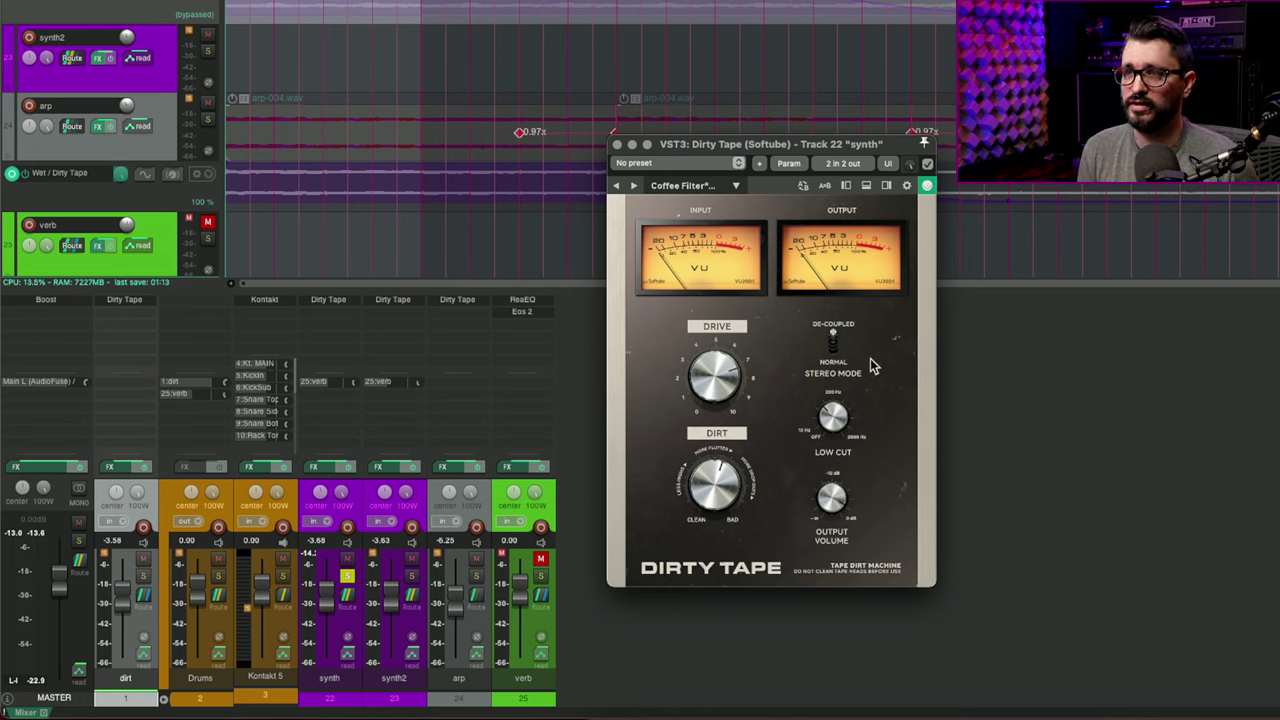
{"action": "left_click", "coordinate": [398, 590]}
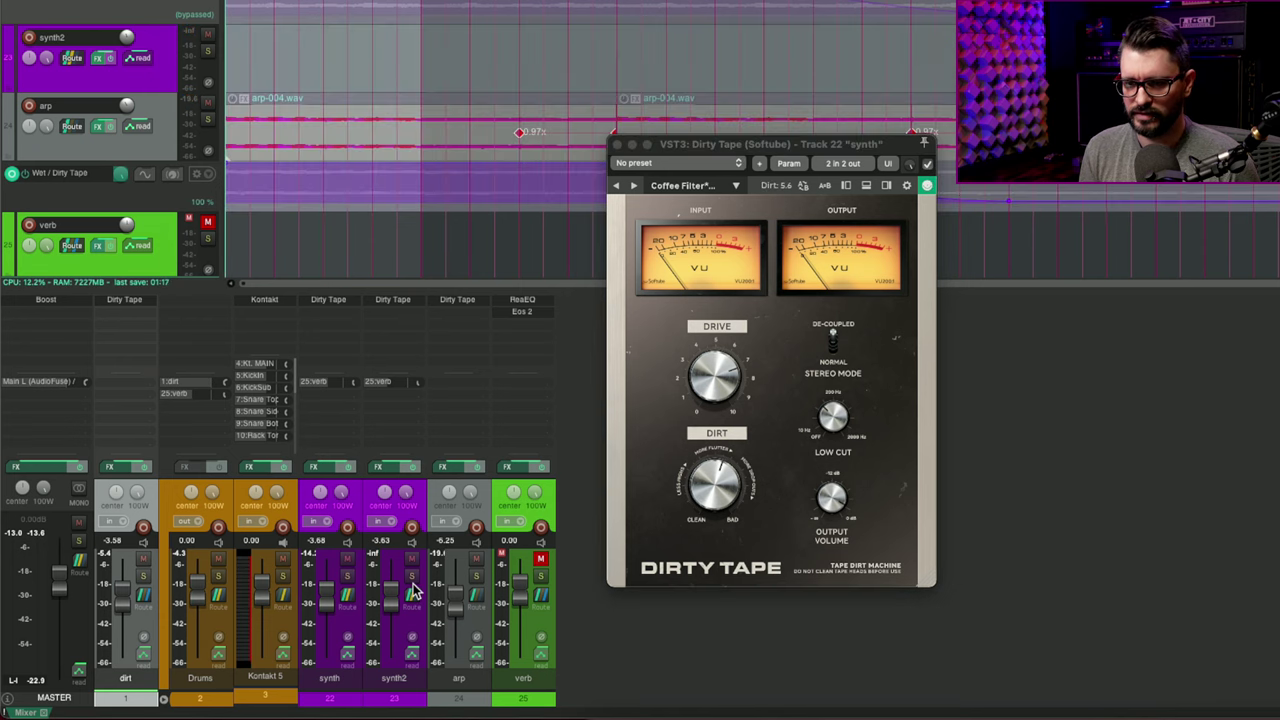
- Toggle the arp track's solo, listen to the mix, then stop playback
{"action": "left_click", "coordinate": [476, 577]}
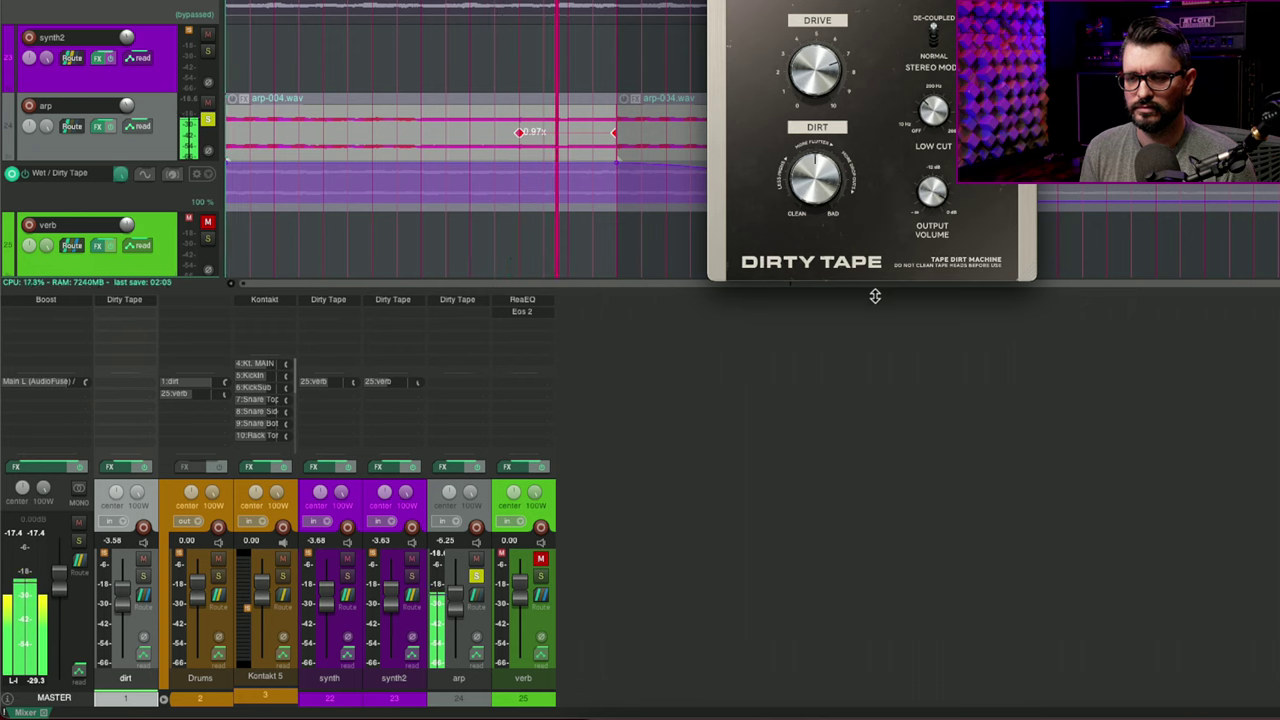
{"action": "key", "text": "space"}
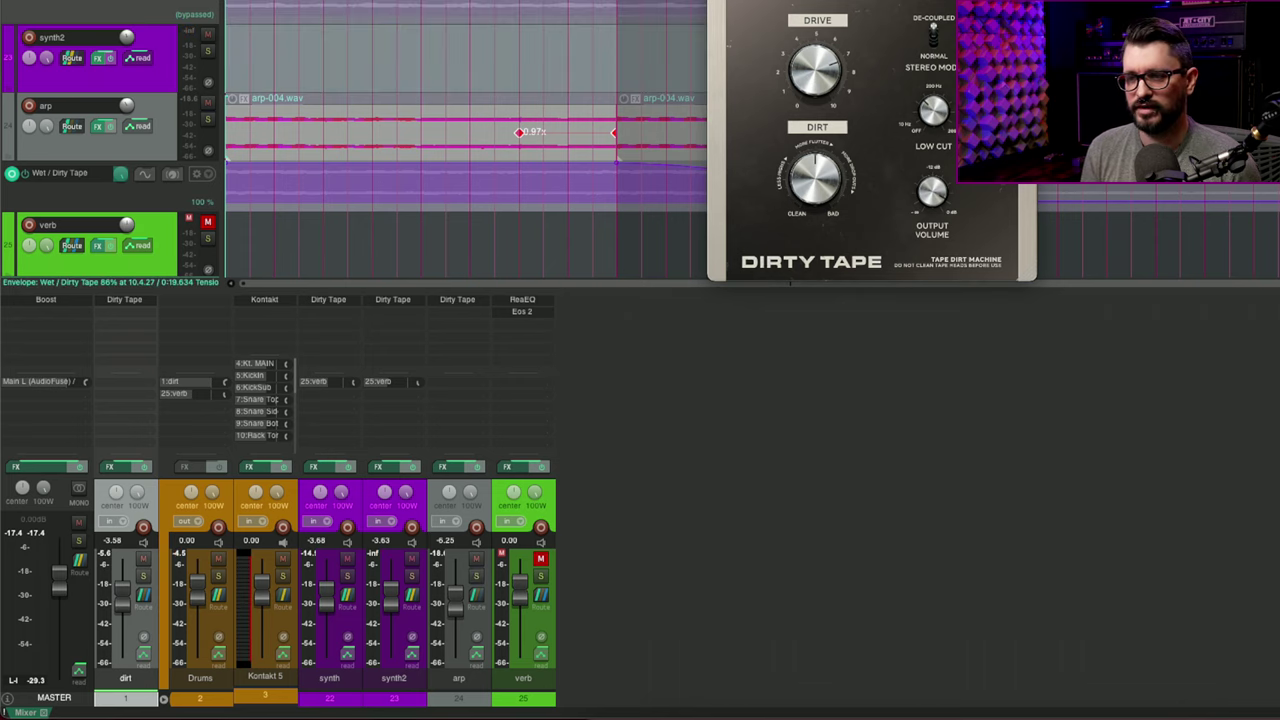
- Open synth2's Dirty Tape plugin, shrinking its window and moving it up-left
{"action": "scroll", "coordinate": [809, 143], "scroll_direction": "down", "scroll_amount": 3}
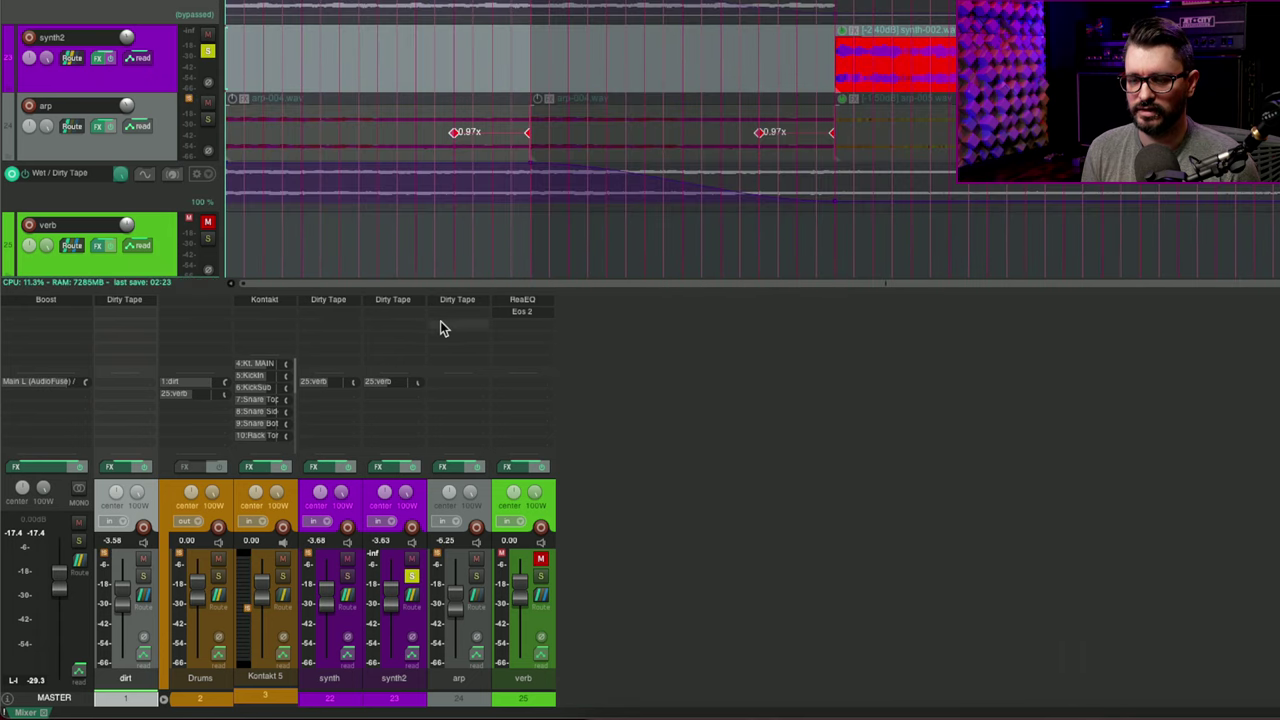
{"action": "left_click", "coordinate": [376, 305]}
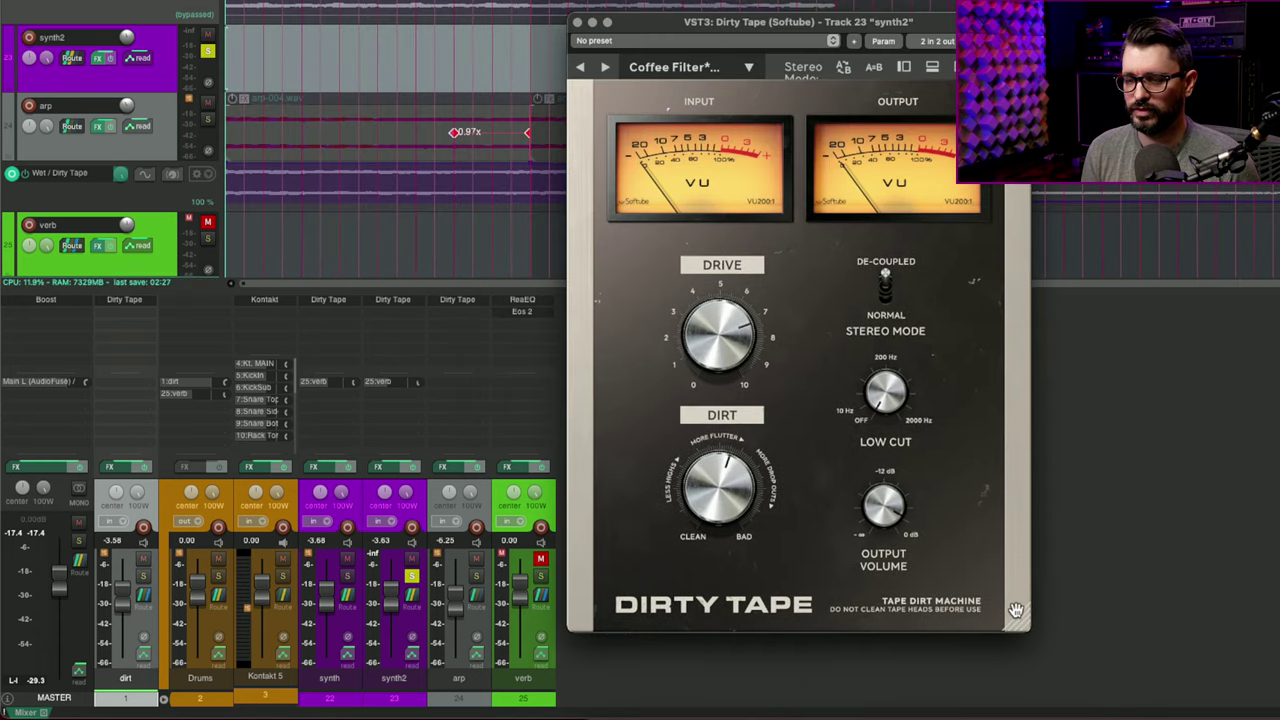
{"action": "left_click_drag", "start_coordinate": [1015, 610], "coordinate": [918, 471]}
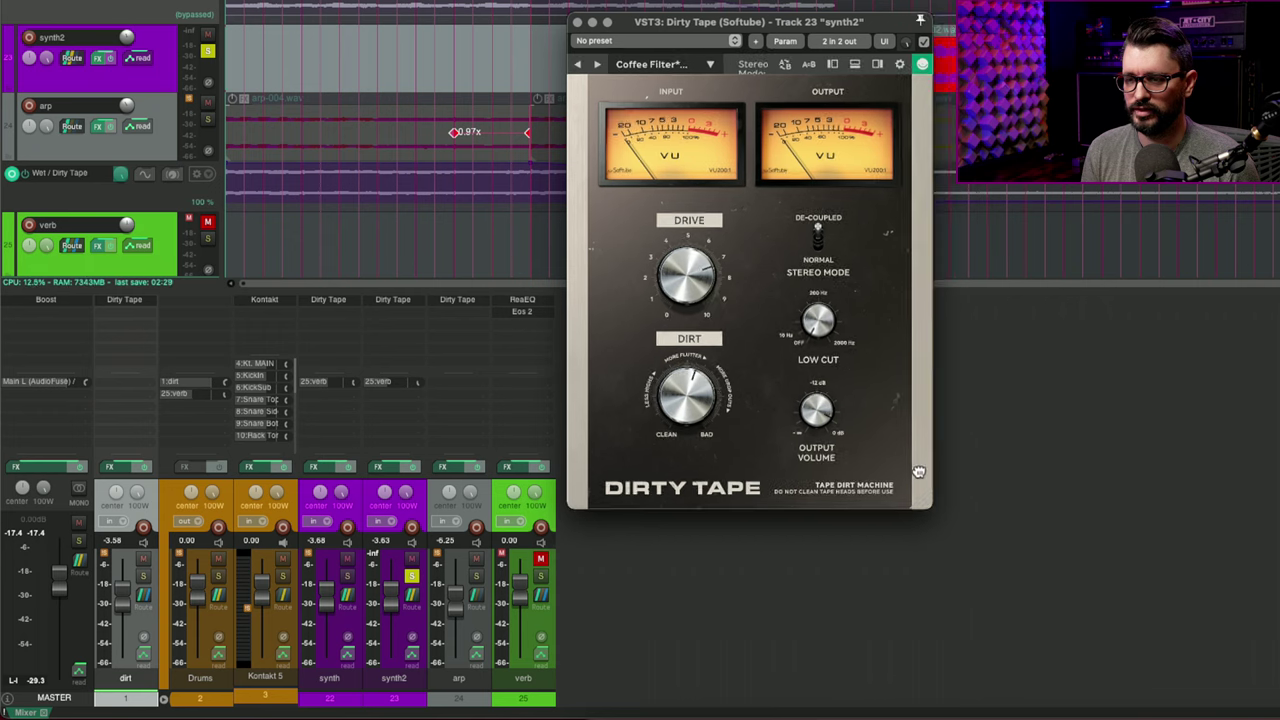
{"action": "left_click_drag", "start_coordinate": [757, 21], "coordinate": [792, 180]}
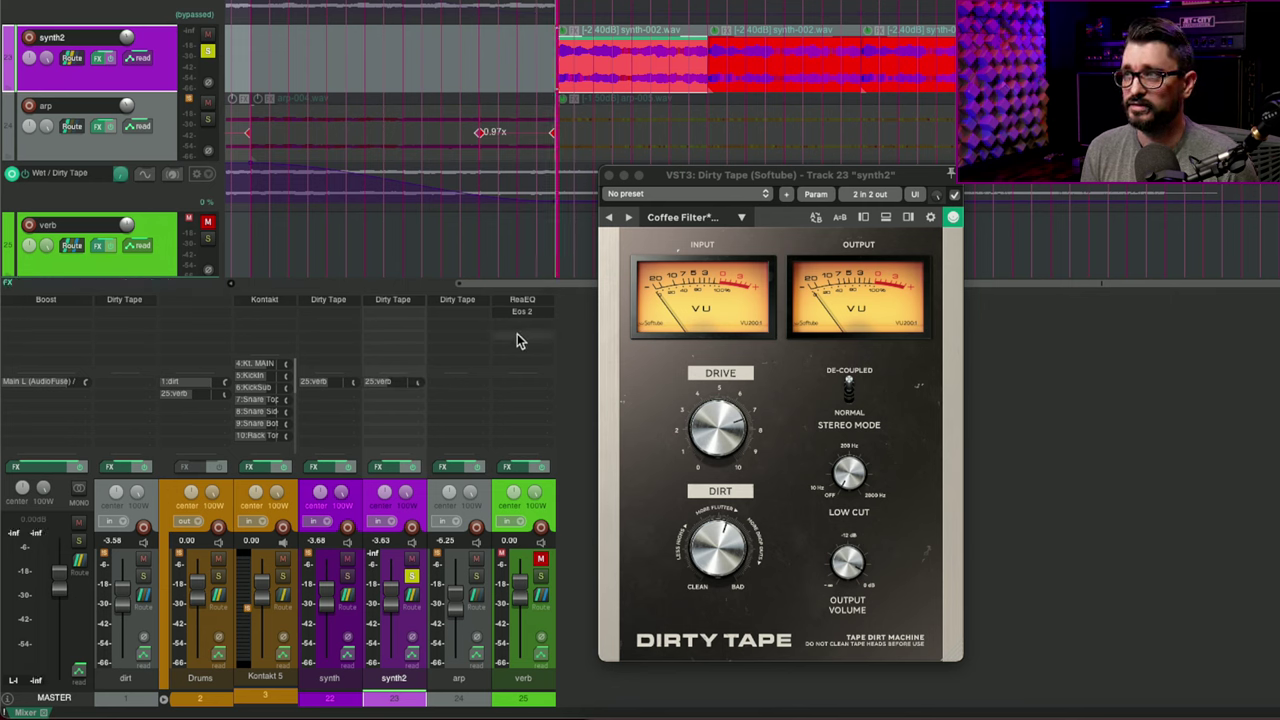
- Play, A/B synth2's Dirty Tape via bypass, then lower Drive below 7.2
{"action": "key", "text": "space"}
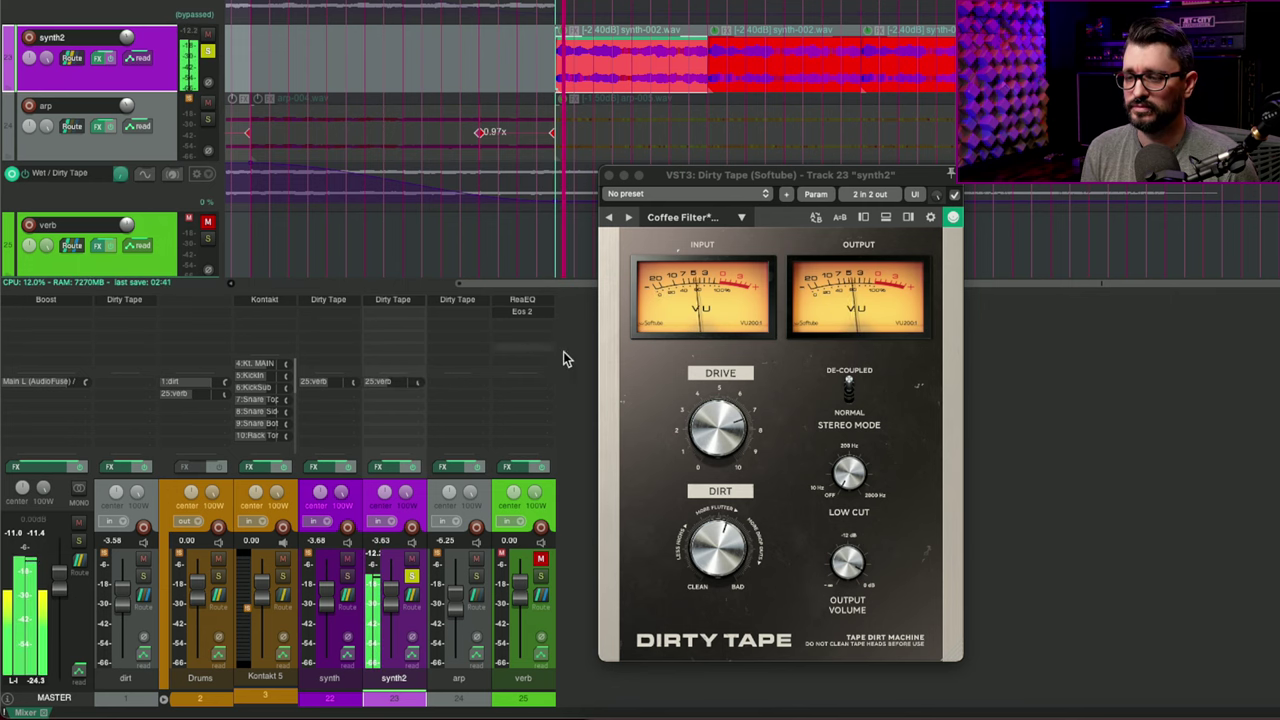
{"action": "left_click", "coordinate": [955, 196]}
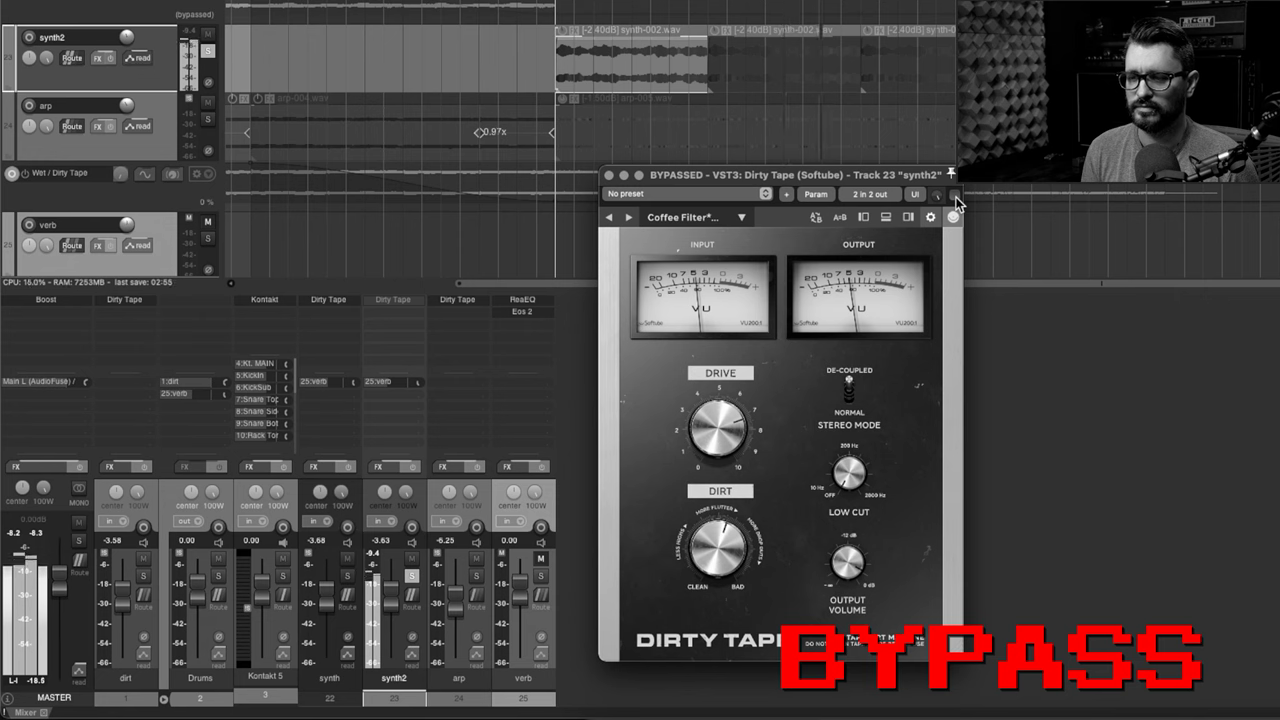
{"action": "left_click", "coordinate": [955, 196]}
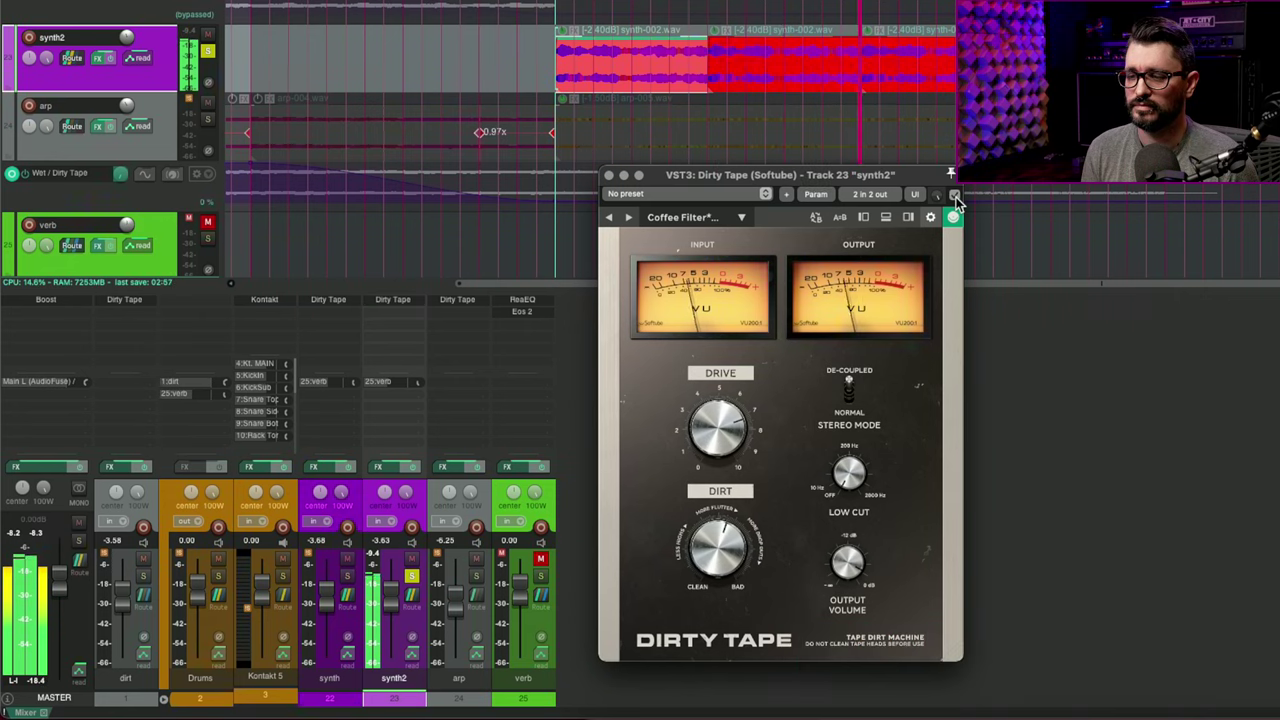
{"action": "left_click", "coordinate": [720, 447]}
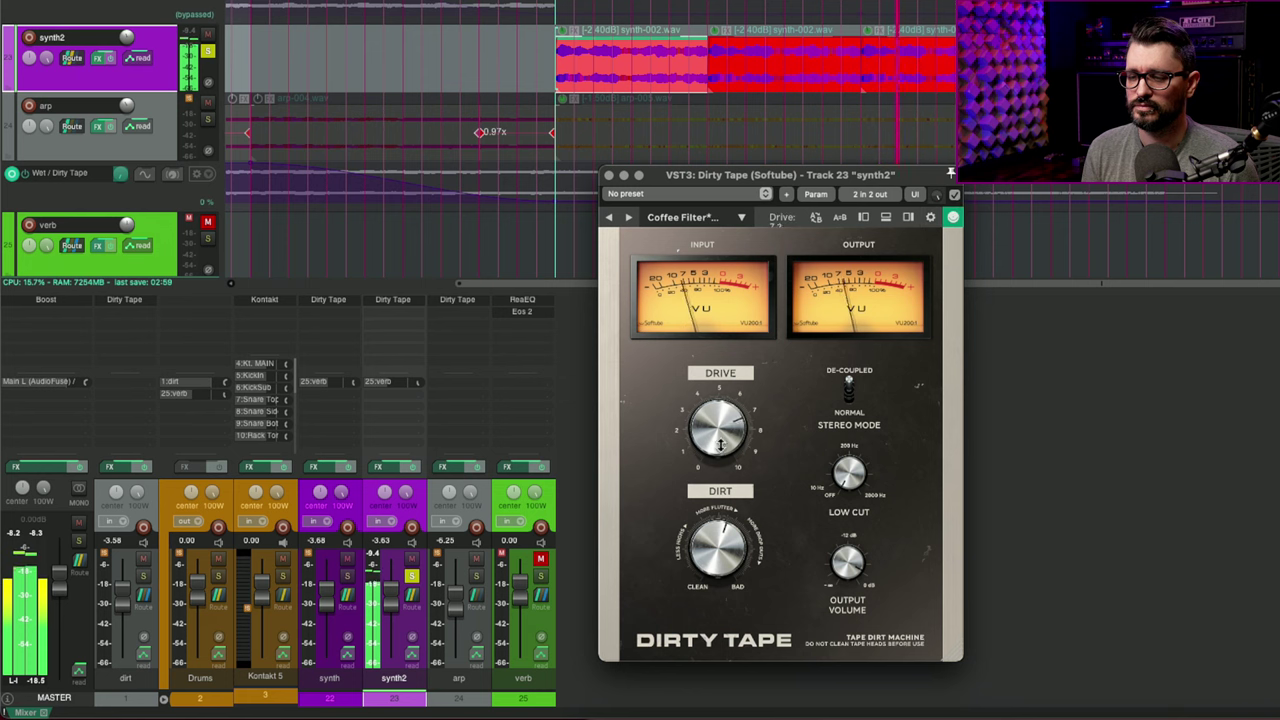
{"action": "mouse_move", "coordinate": [720, 447]}
{"action": "left_mouse_down"}
{"action": "mouse_move", "coordinate": [720, 474]}
{"action": "mouse_move", "coordinate": [720, 440]}
{"action": "left_mouse_up"}
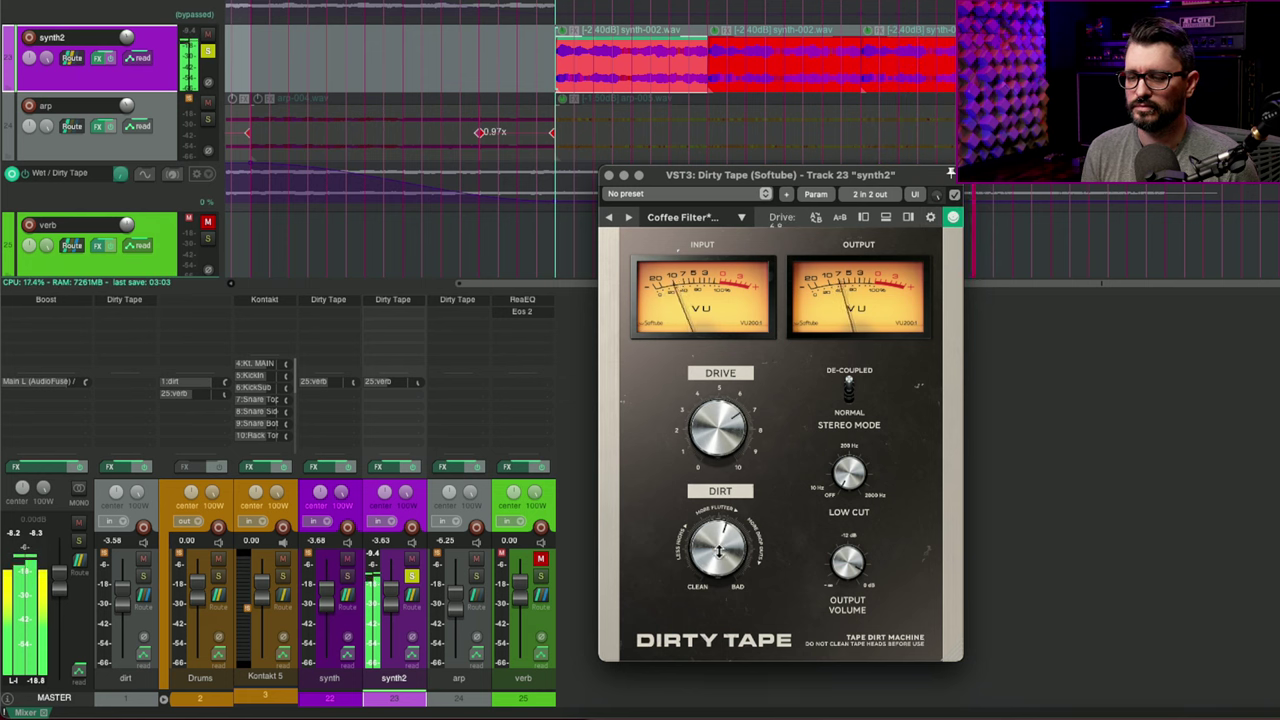